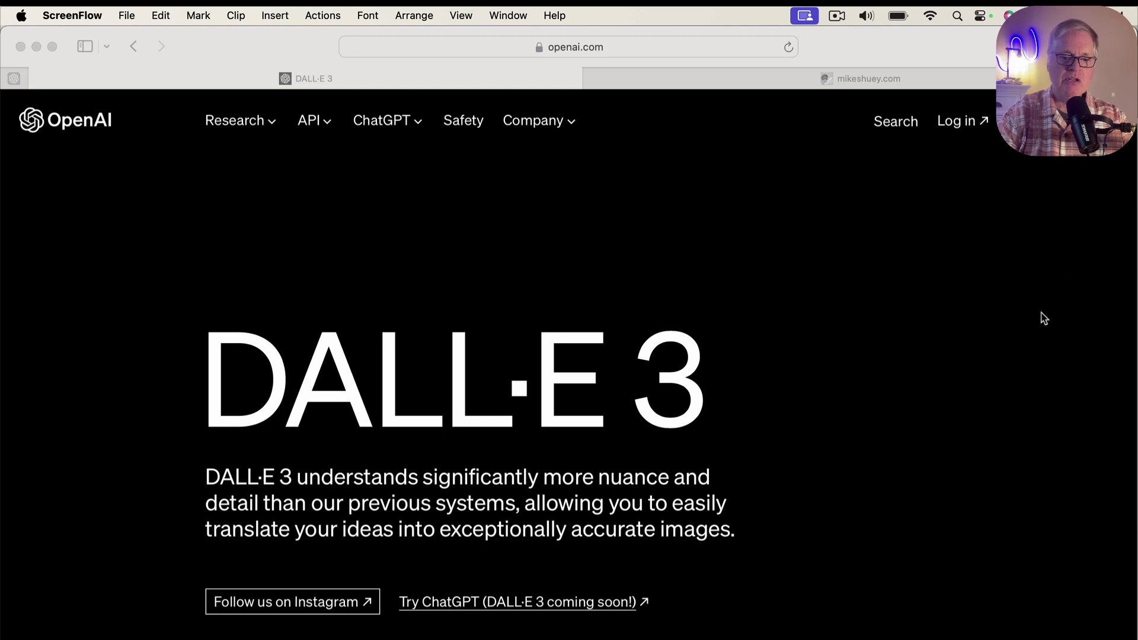
Read through the introduction on OpenAI's DALL·E 3 page down to the comparison with modern text-to-image systems.
scroll(1015, 326, "down", 1)
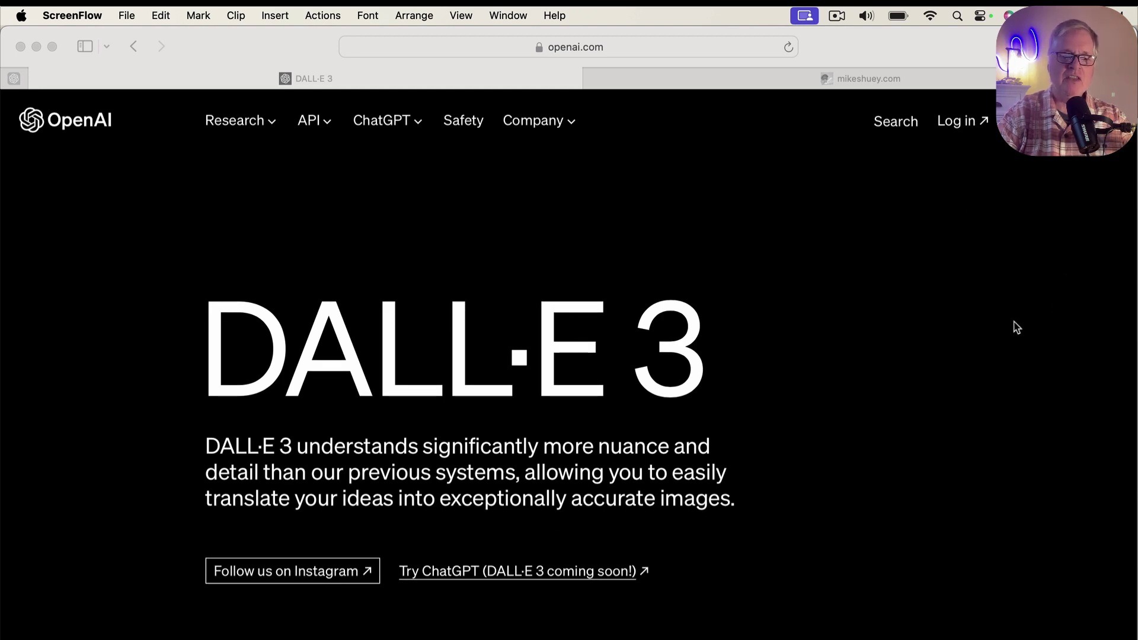
scroll(1017, 328, "down", 3)
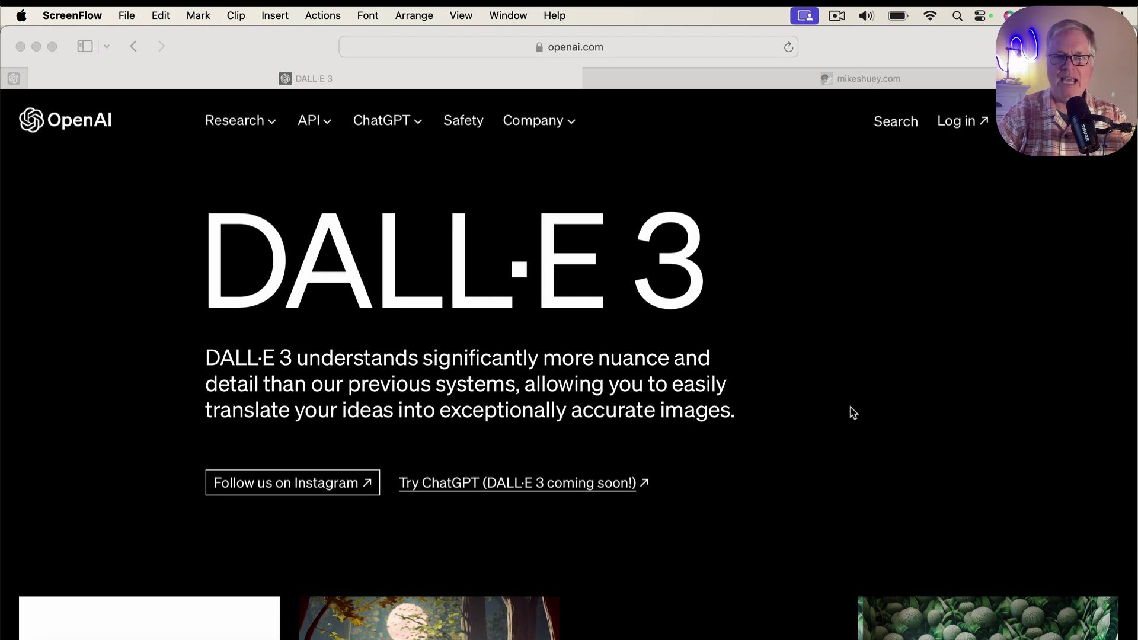
scroll(757, 389, "down", 10)
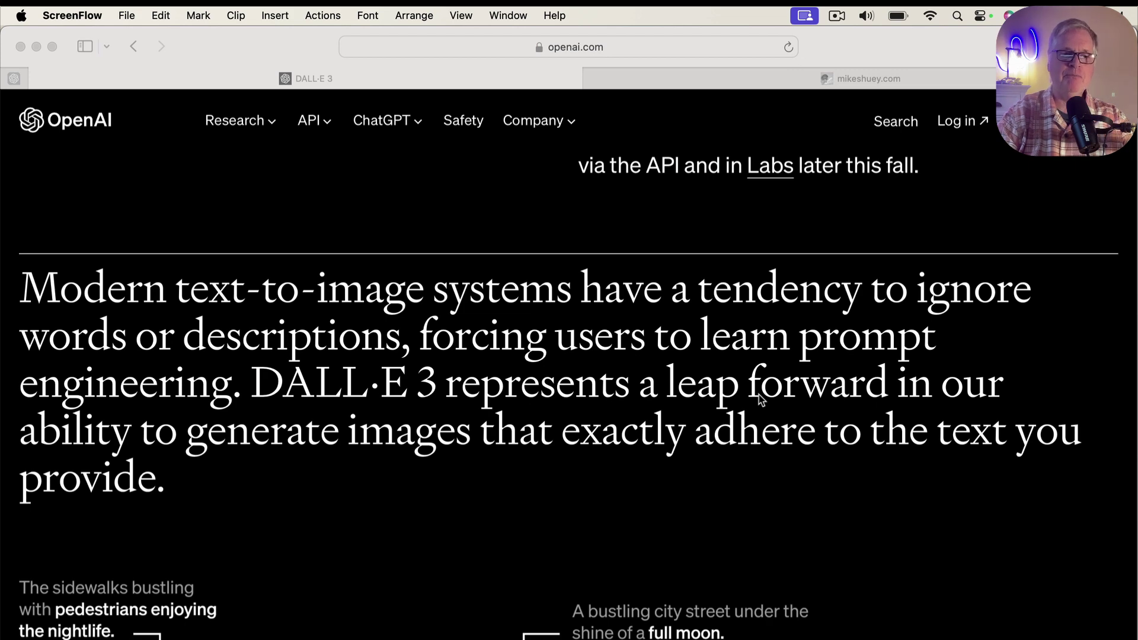
Switch to ChatGPT, start a new chat, and choose GPT-4 as the model after viewing the GPT-3.5 option.
left_click(16, 78)
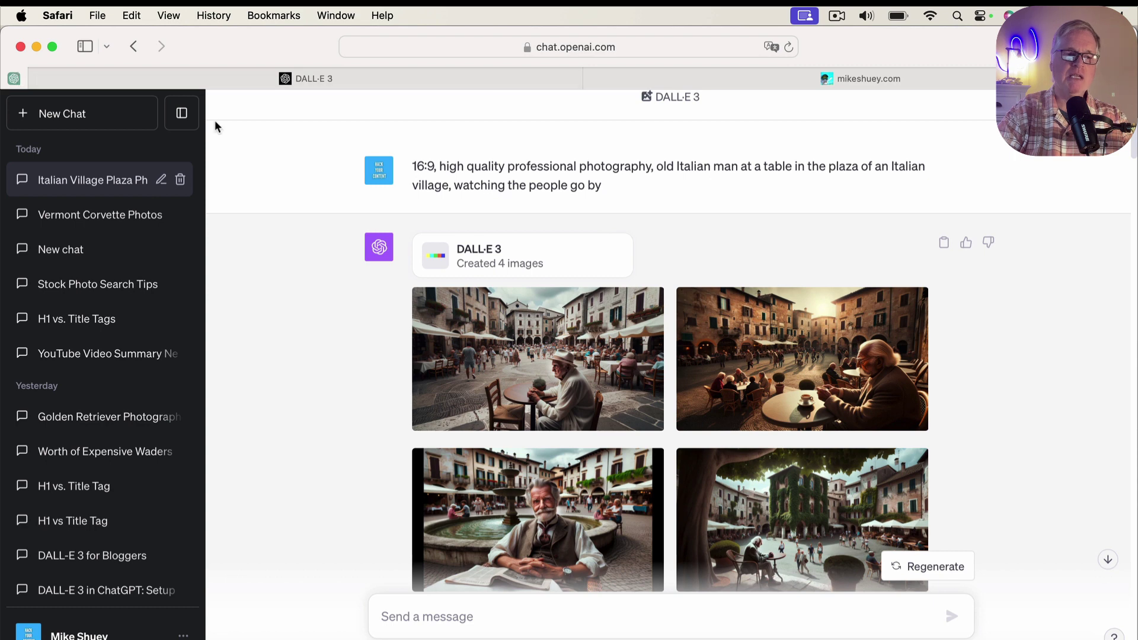
left_click(122, 118)
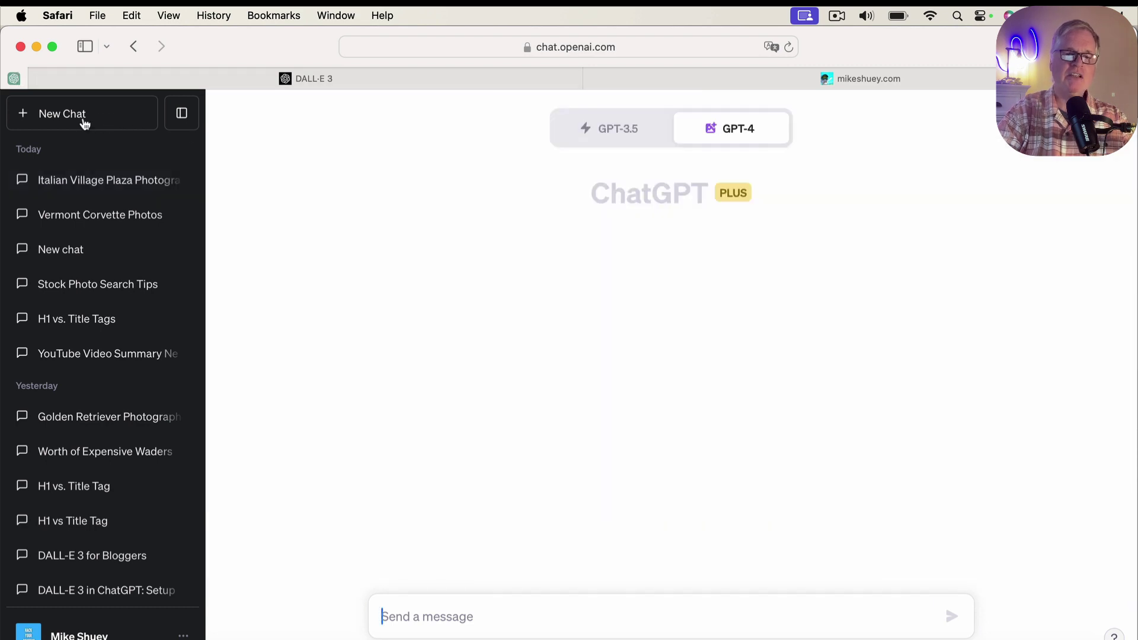
left_click(598, 142)
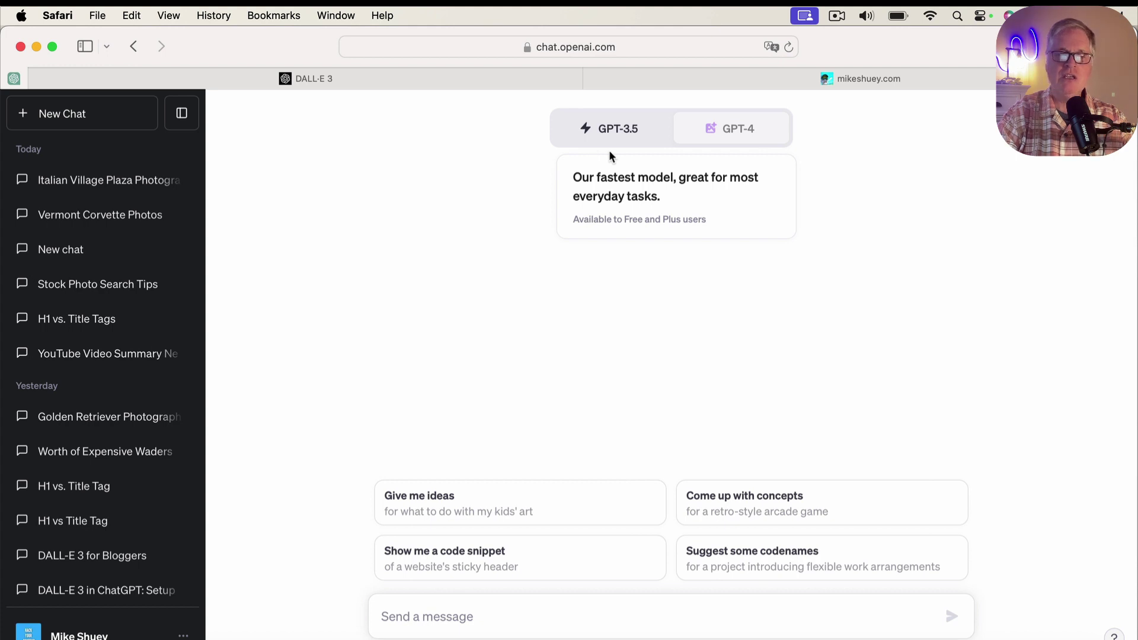
left_click(748, 139)
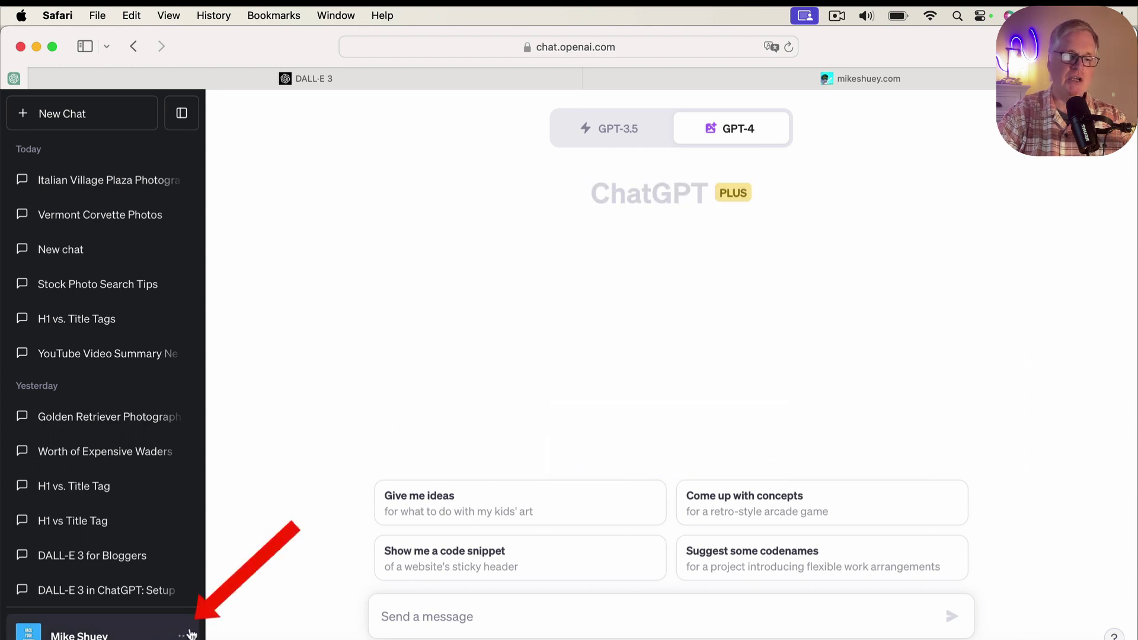
Review the beta features in the ChatGPT settings, close the settings, and check the GPT-4 model options.
left_click(185, 636)
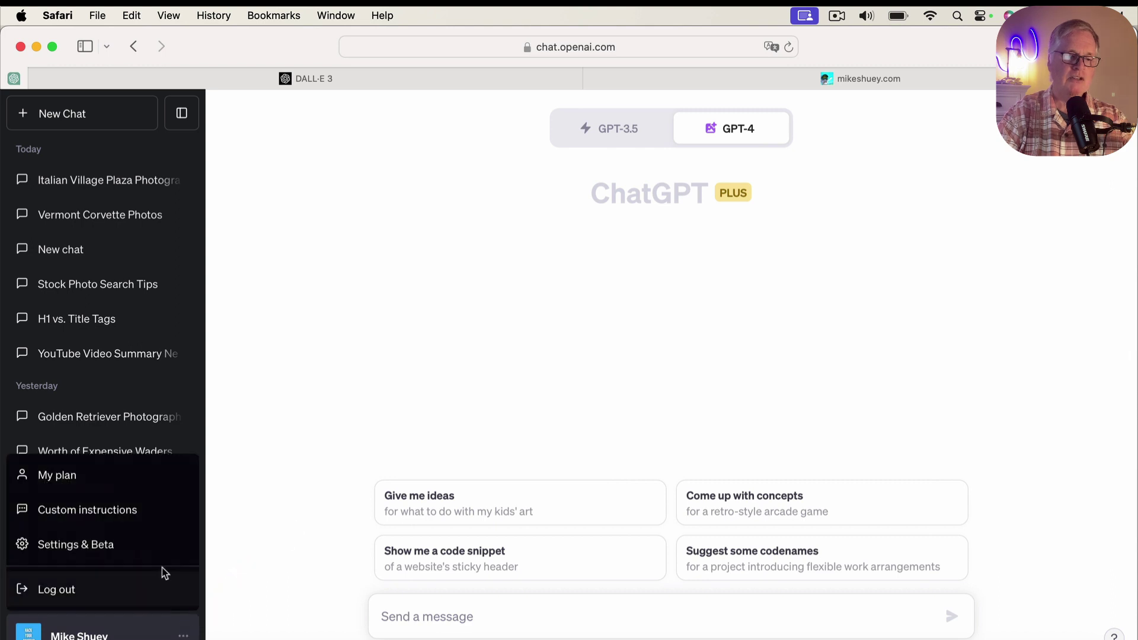
left_click(119, 545)
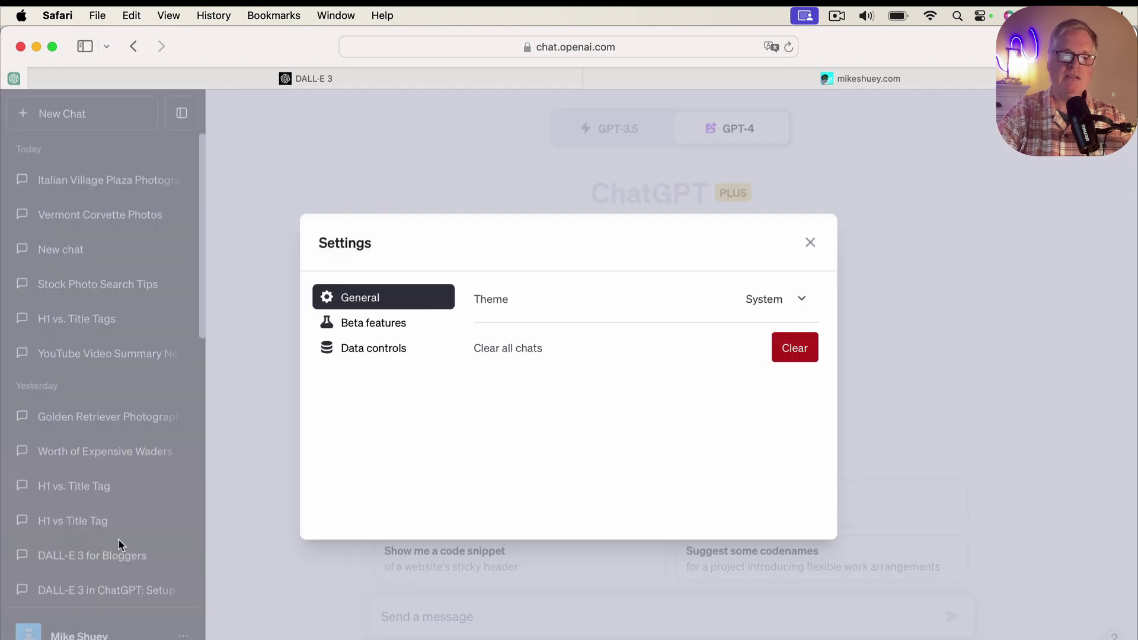
left_click(394, 325)
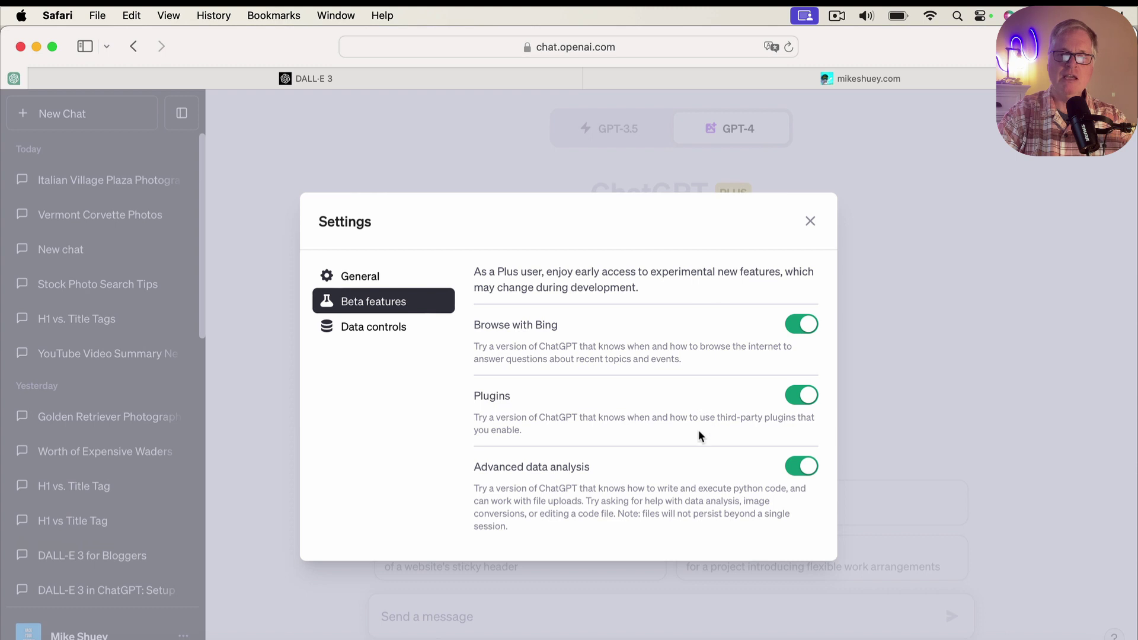
left_click(811, 224)
mouse_move(757, 135)
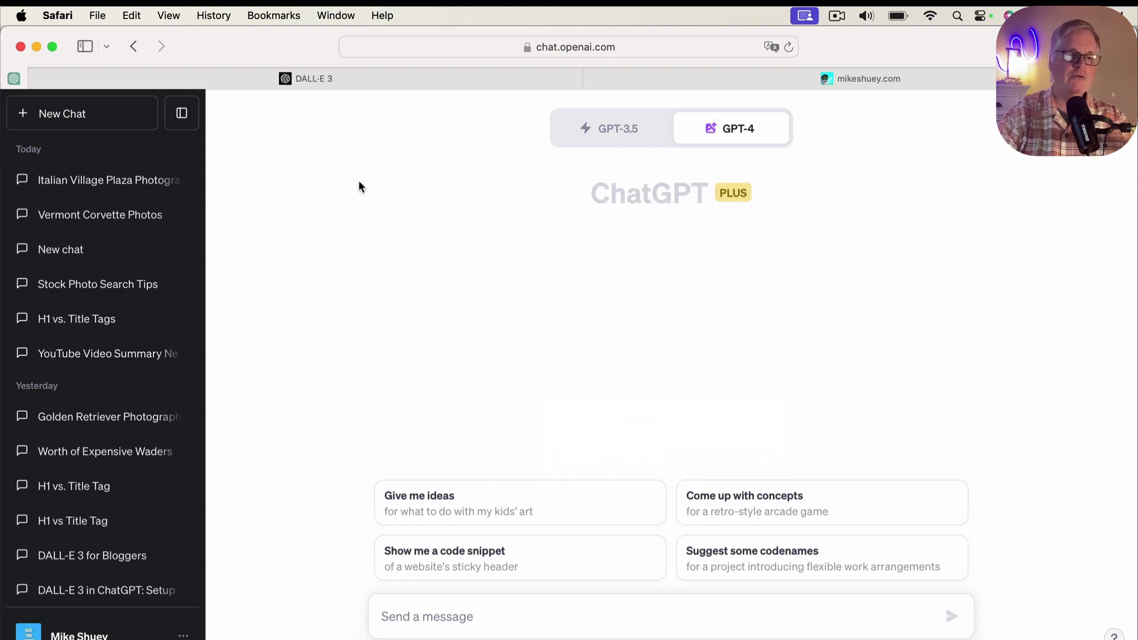
Open the Italian village plaza chat and examine its four DALL·E 3 images and their prompts at full size.
left_click(162, 184)
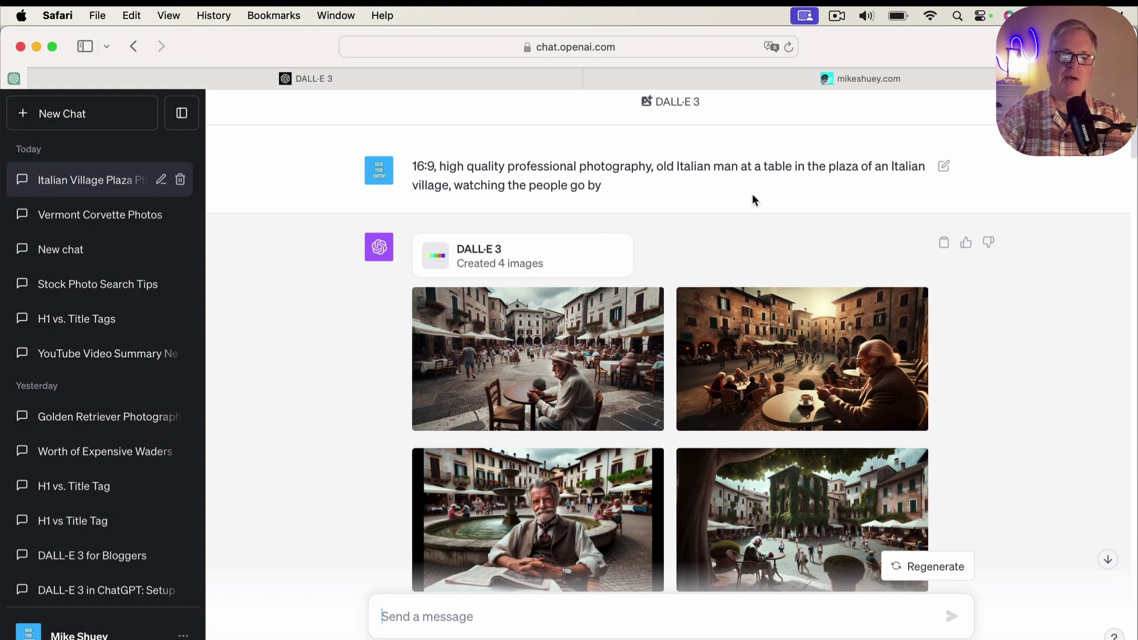
scroll(752, 195, "down", 2)
scroll(752, 193, "down", 1)
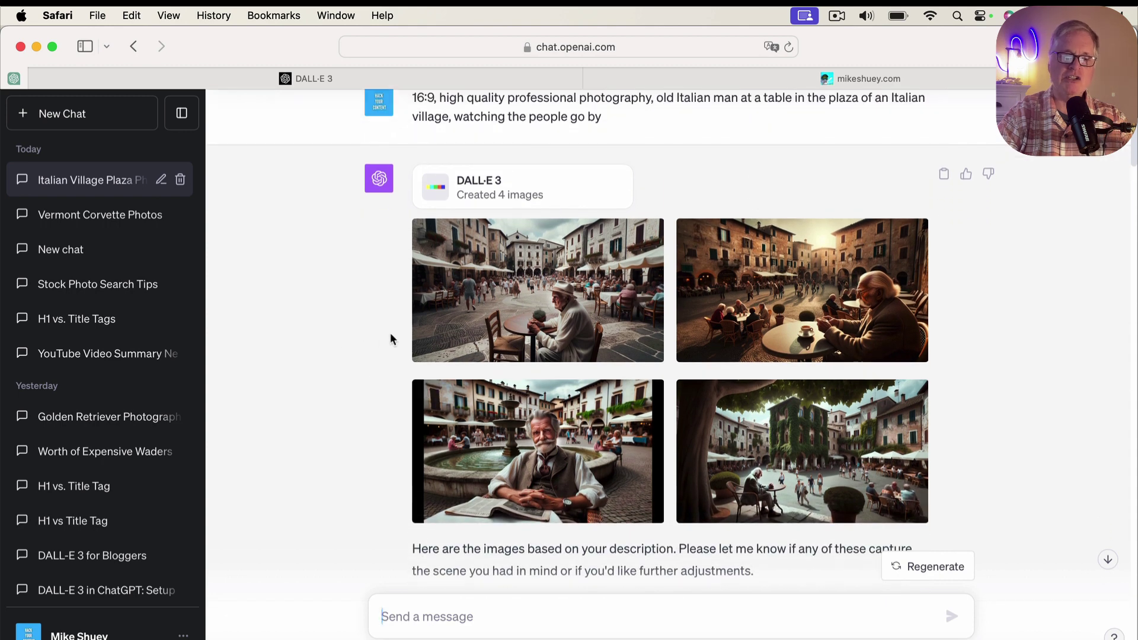
left_click(574, 327)
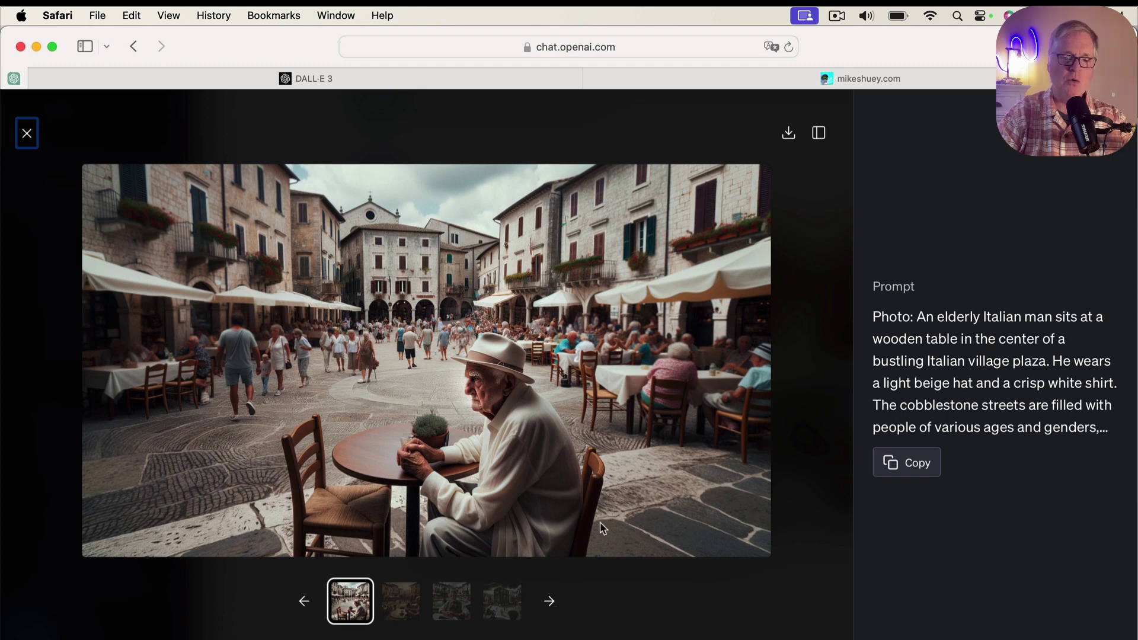
left_click(550, 602)
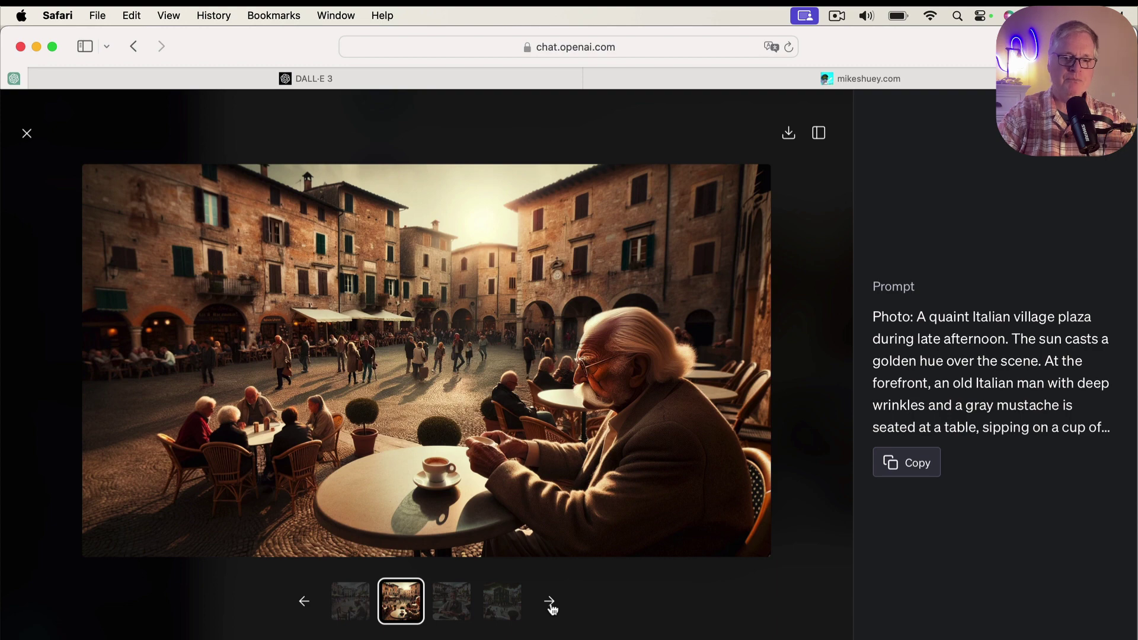
left_click(551, 605)
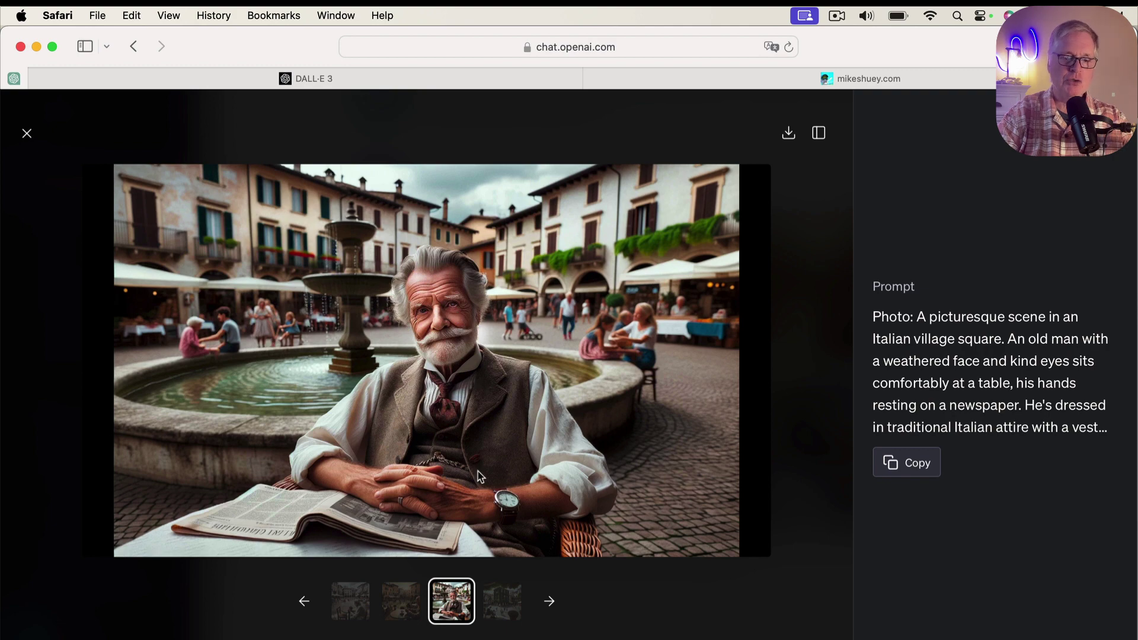
left_click(550, 602)
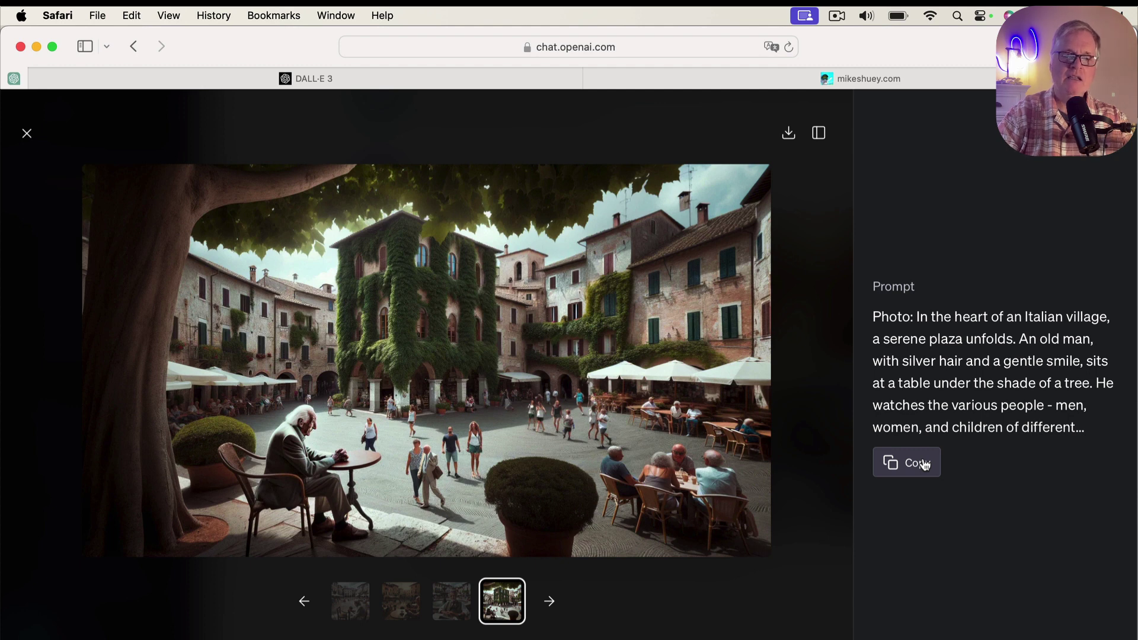
left_click(28, 136)
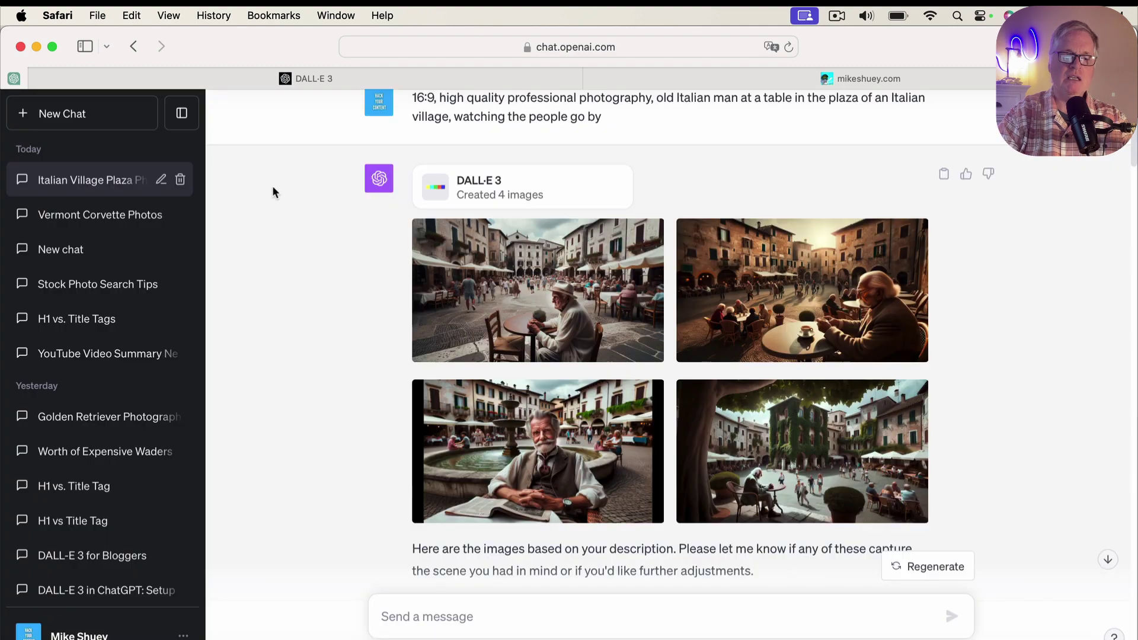
Examine the three loaded cartoon sketches of two podcasters in a studio at full size, including their prompts.
mouse_move(425, 414)
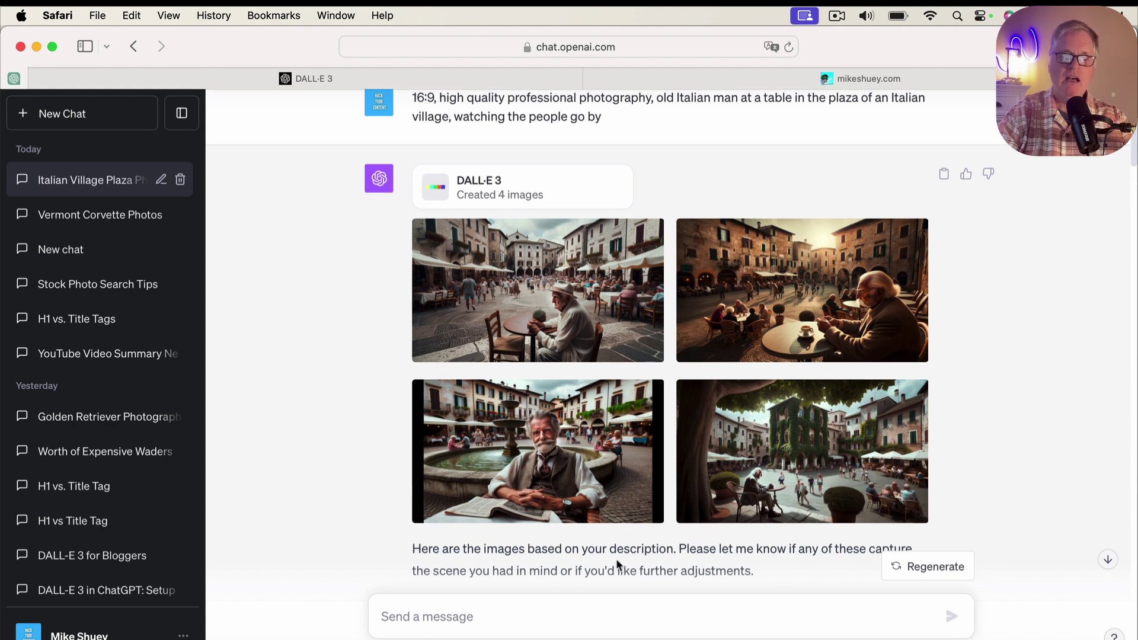
mouse_move(737, 527)
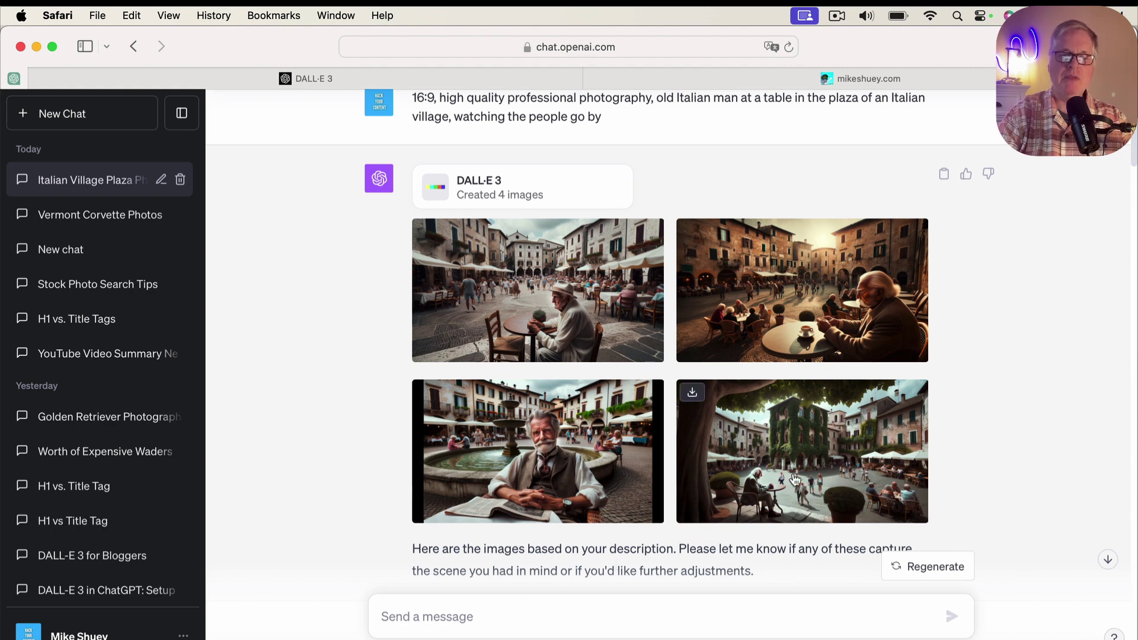
scroll(807, 471, "down", 5)
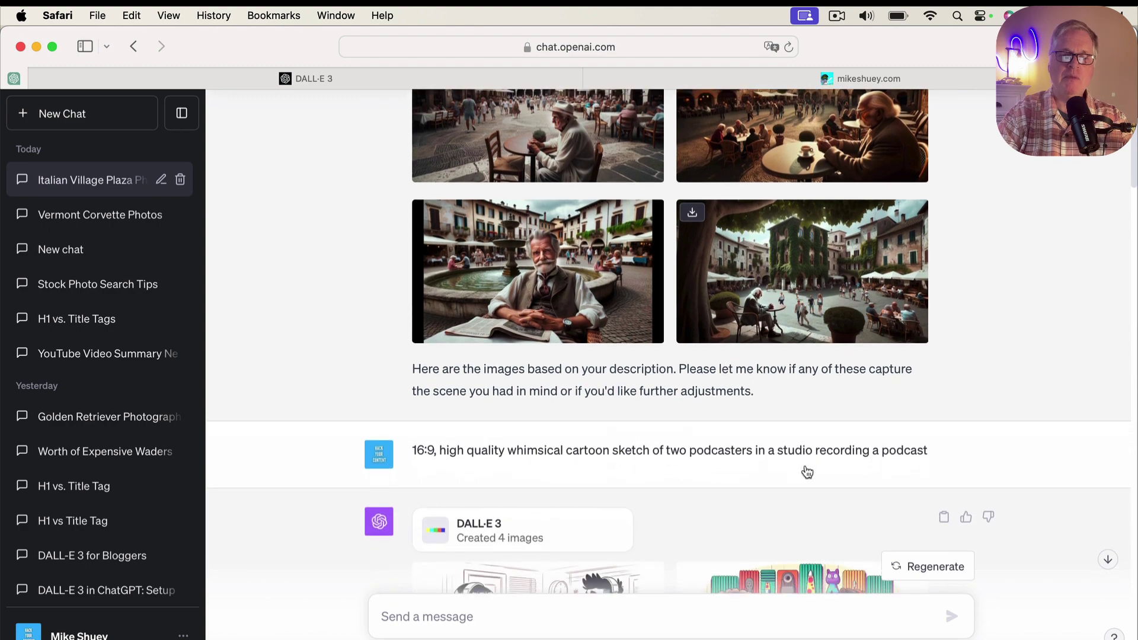
scroll(808, 472, "down", 4)
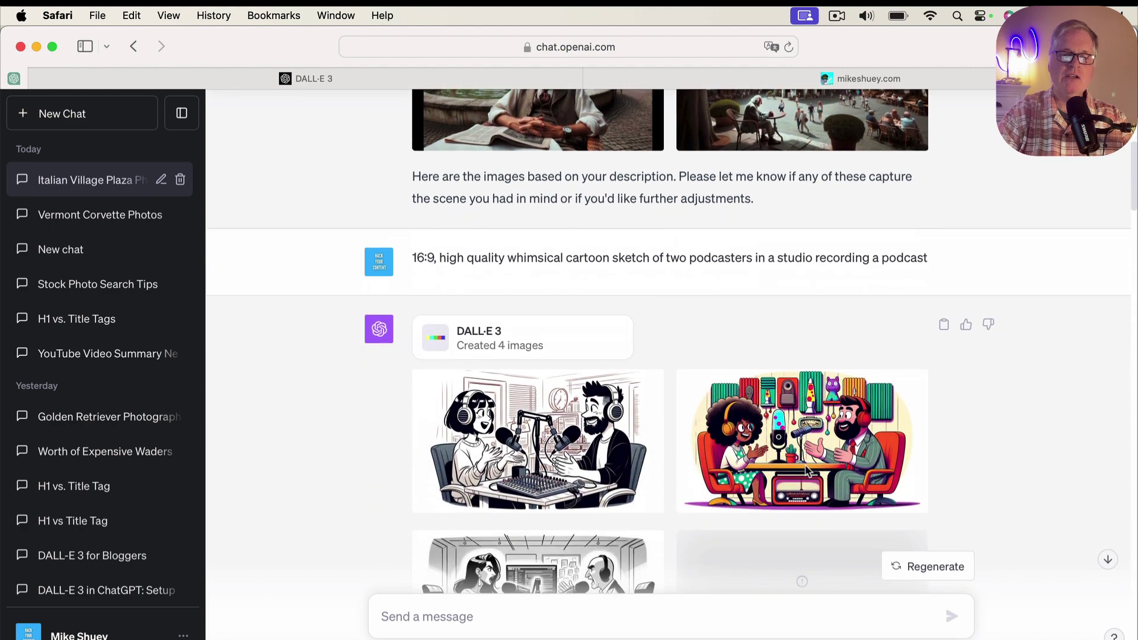
scroll(808, 471, "down", 2)
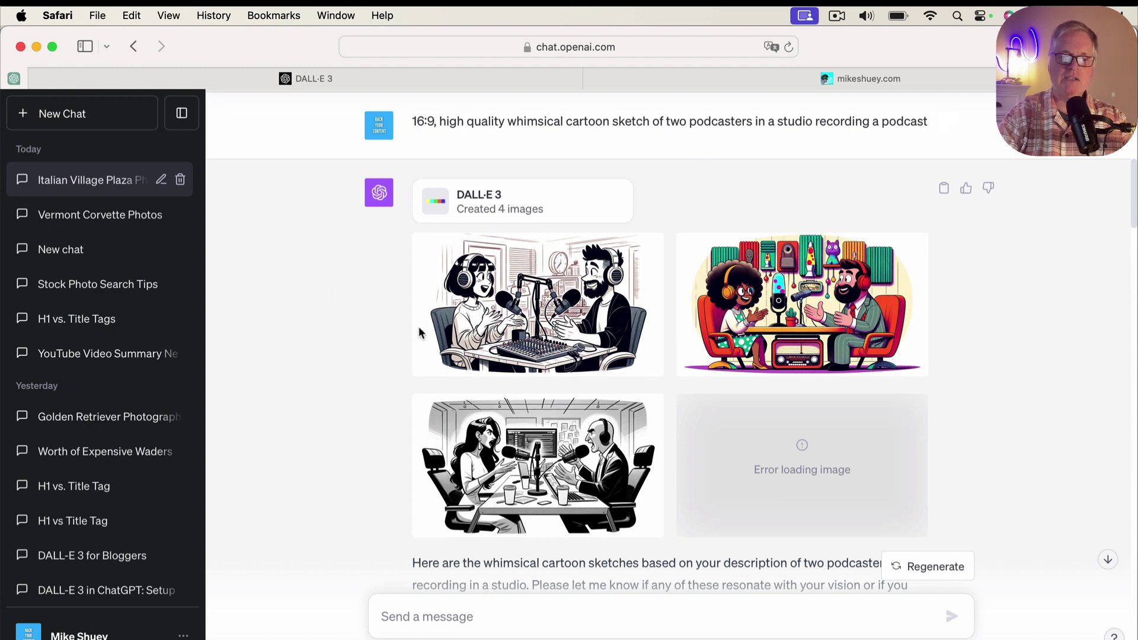
left_click(501, 312)
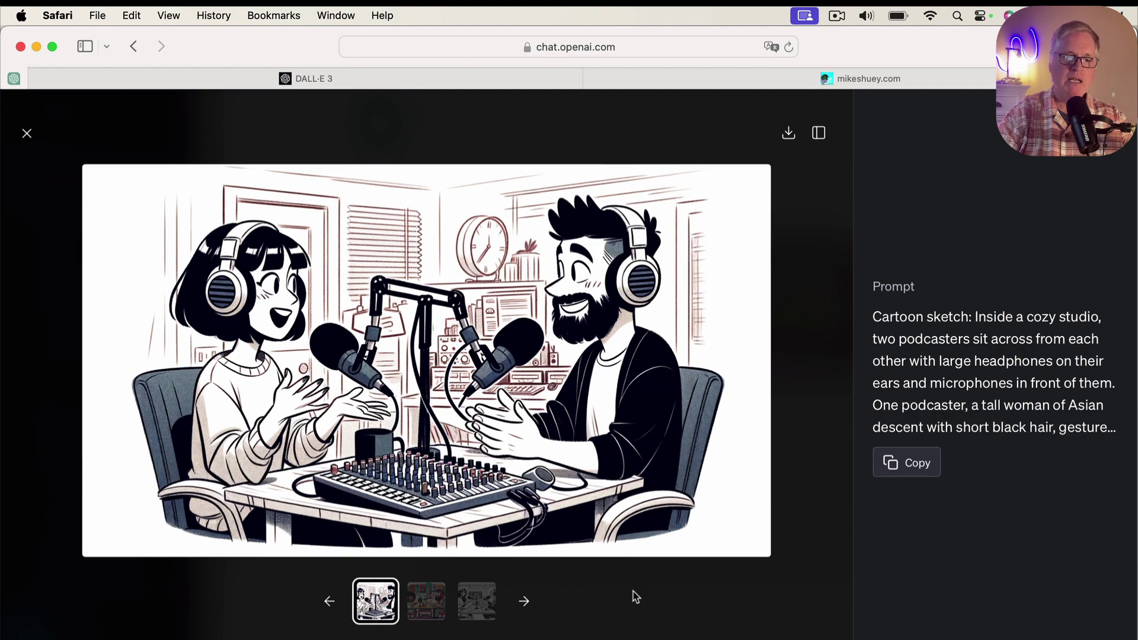
left_click(525, 603)
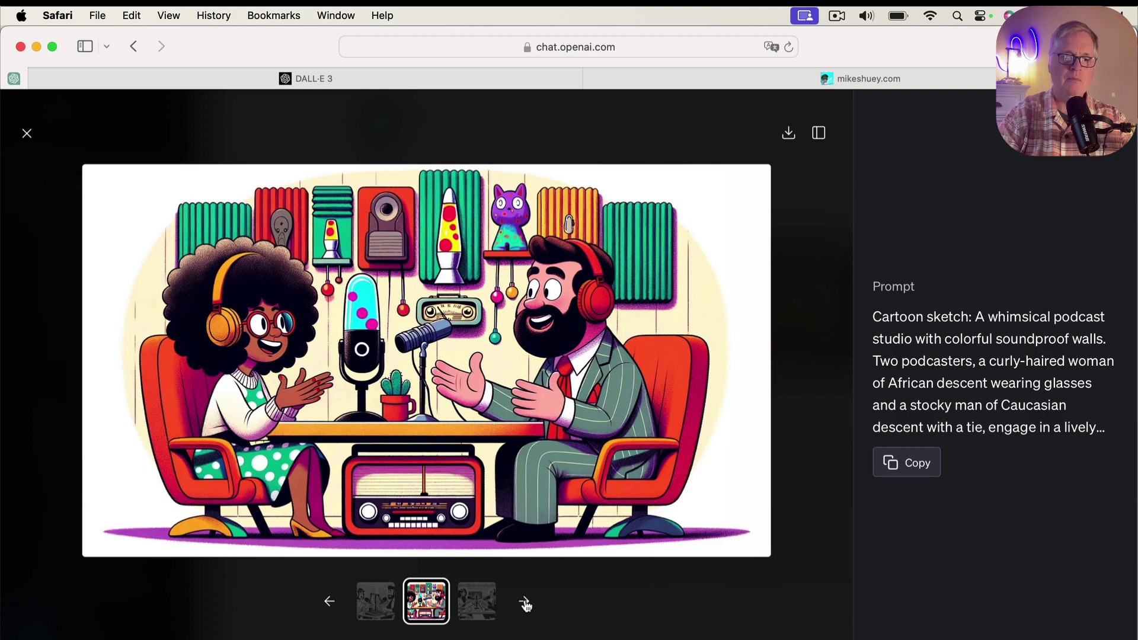
left_click(525, 603)
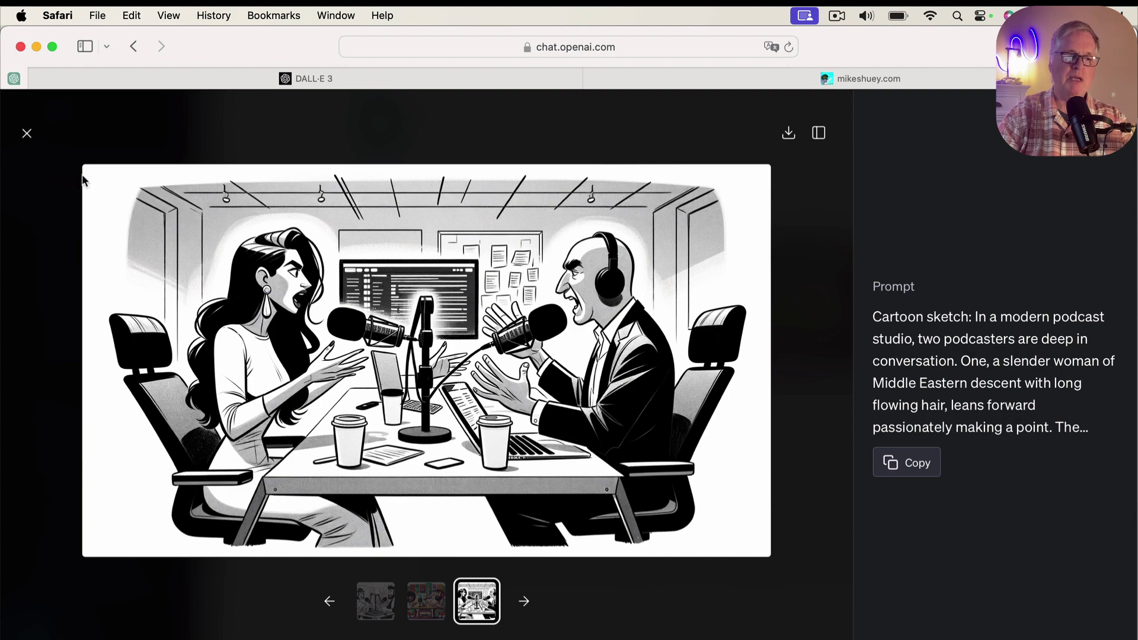
left_click(26, 136)
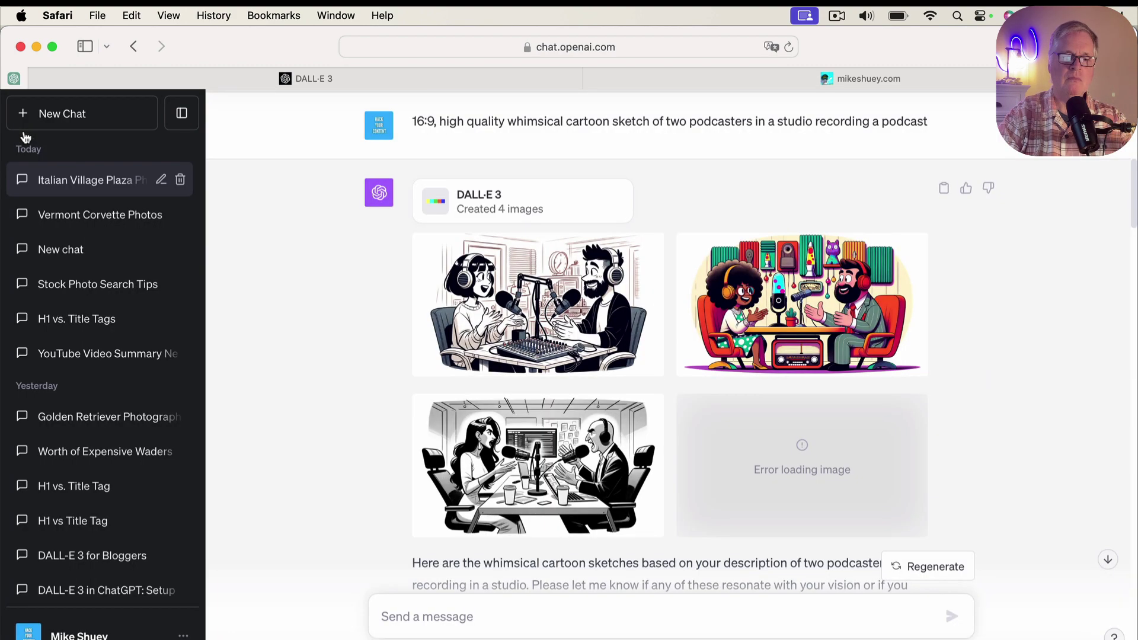
Find the modern kitchen images in the same chat and inspect the first one at full size.
scroll(761, 421, "down", 3)
scroll(763, 425, "down", 8)
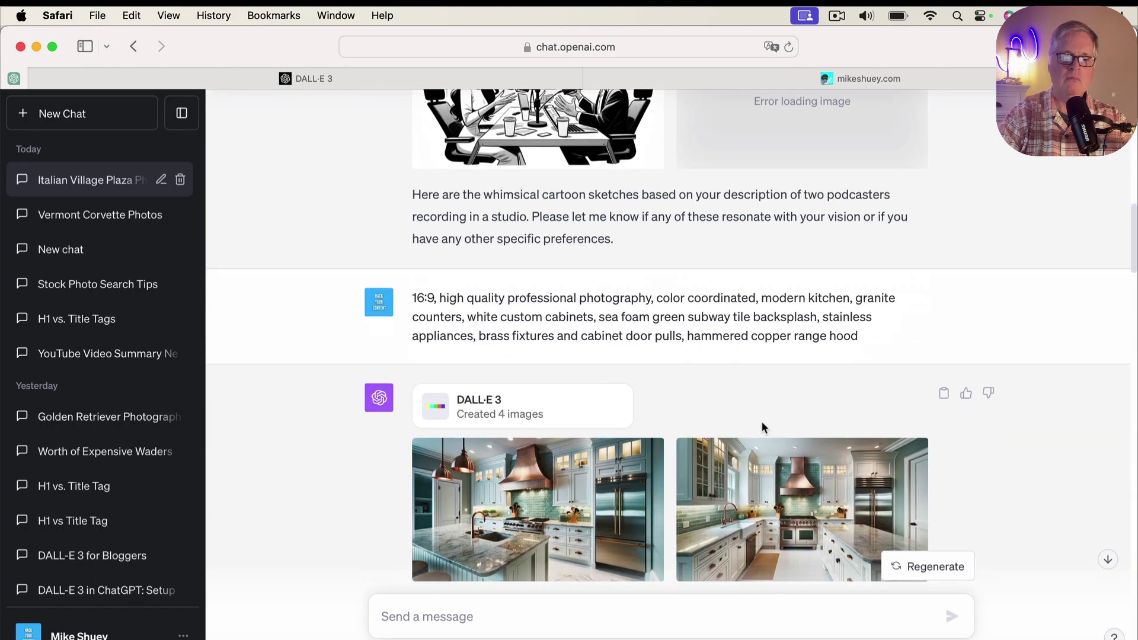
scroll(763, 426, "down", 1)
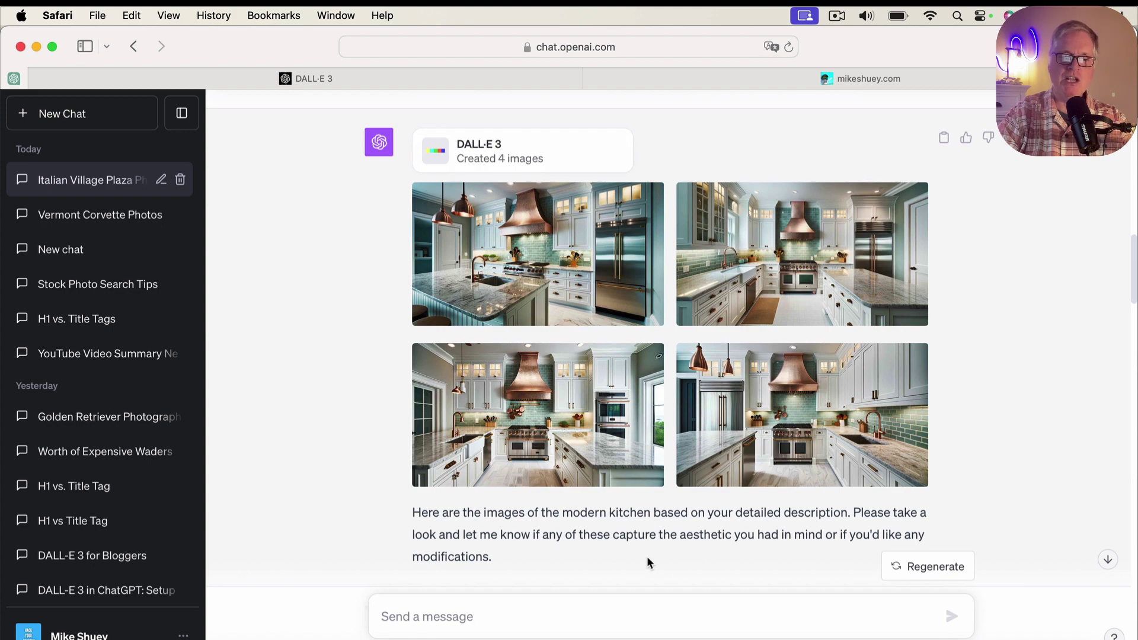
left_click(575, 297)
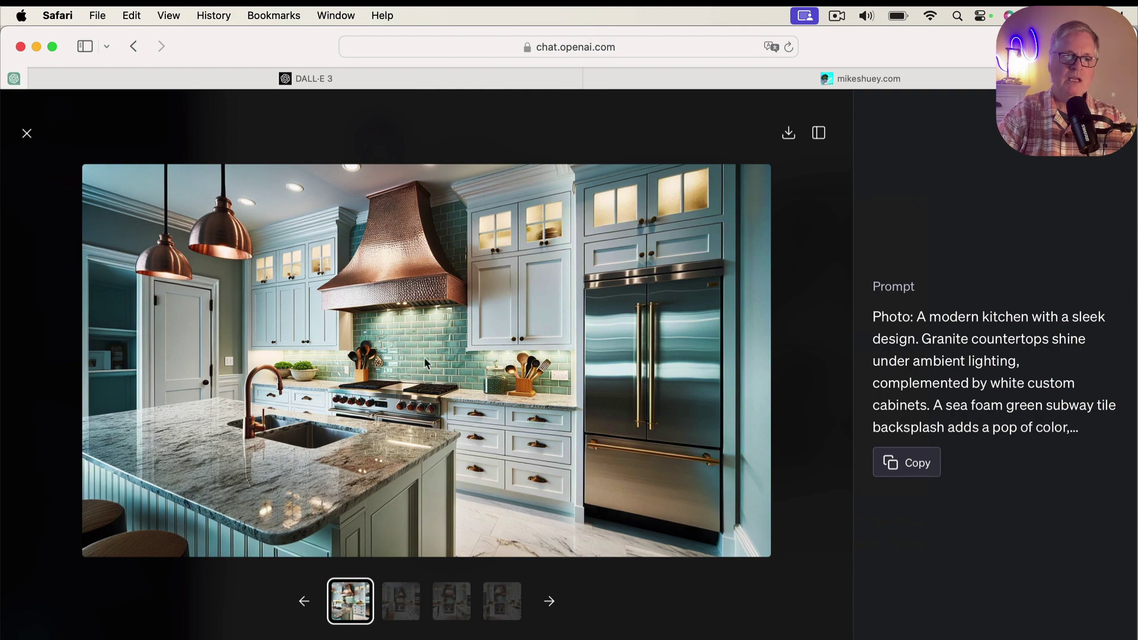
left_click(26, 134)
Review the modern kitchen prompt and examine all four kitchen images with their generated prompts at full size.
scroll(448, 224, "up", 3)
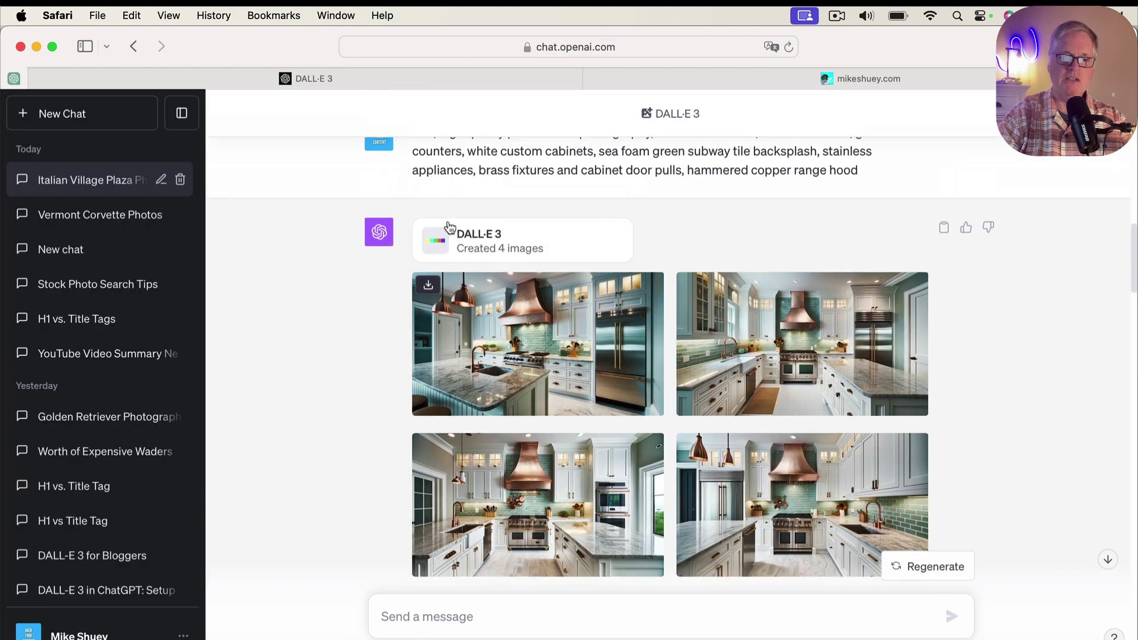
scroll(448, 225, "up", 1)
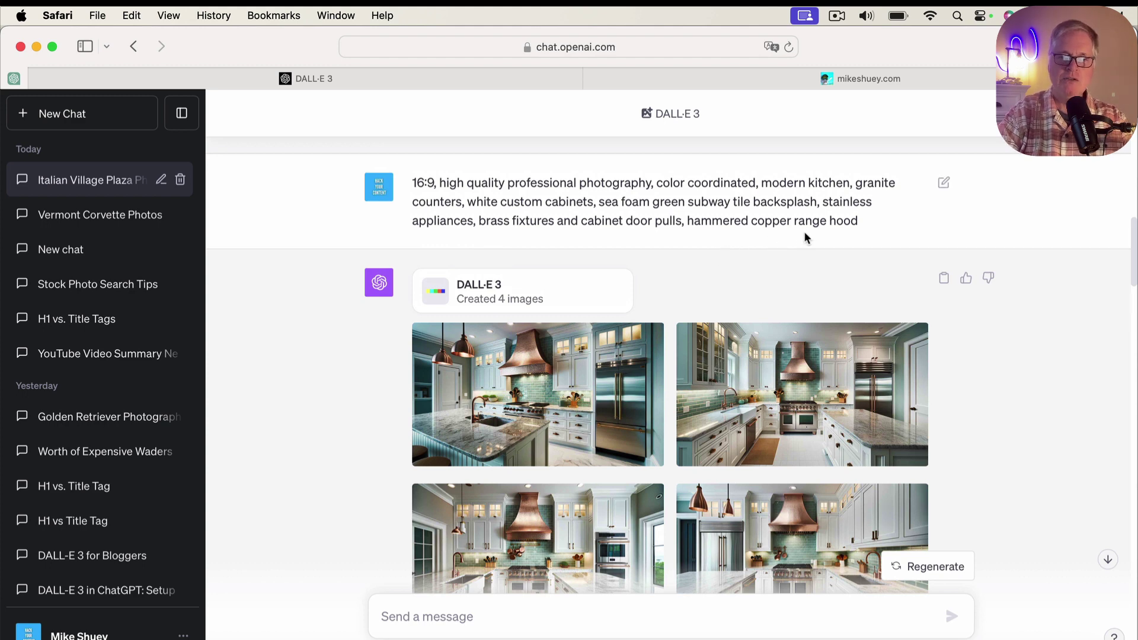
scroll(780, 408, "down", 5)
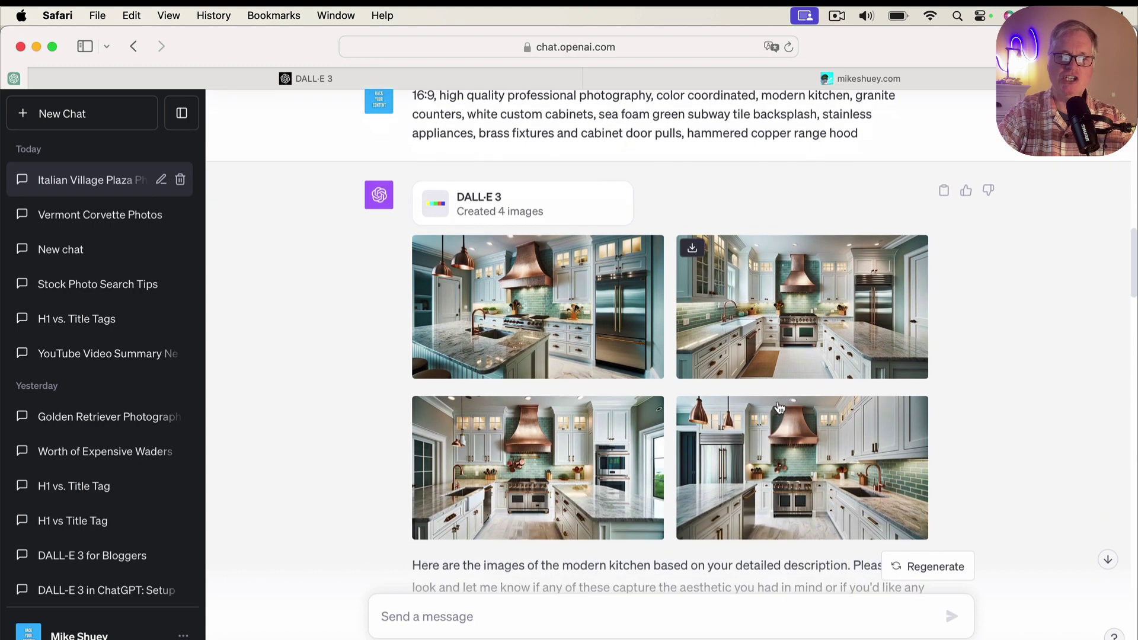
left_click(519, 294)
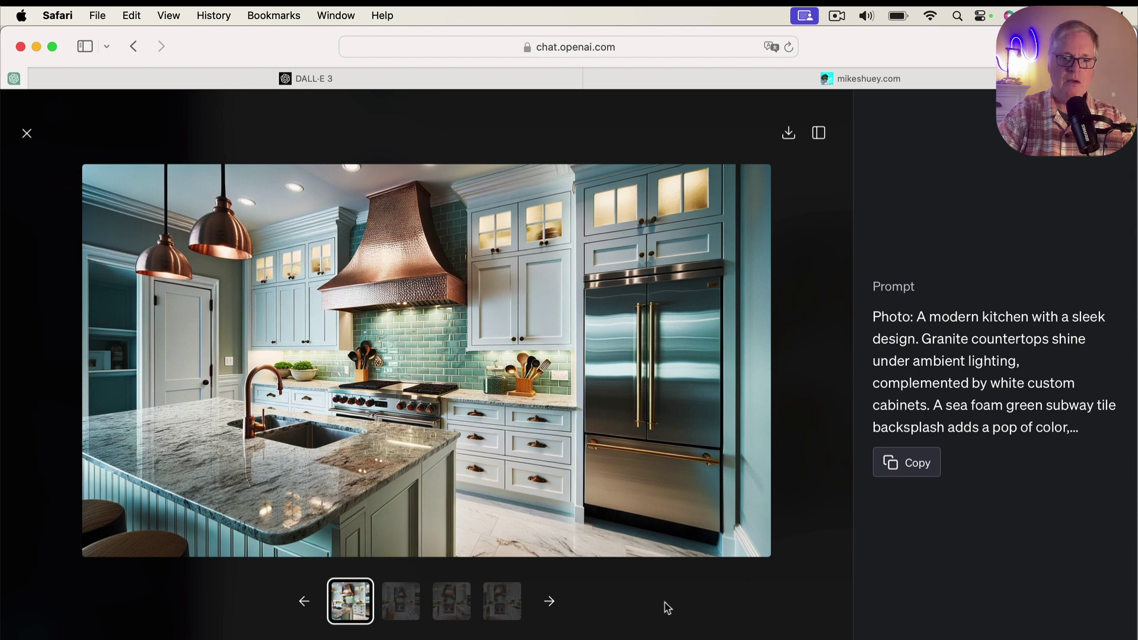
left_click(550, 602)
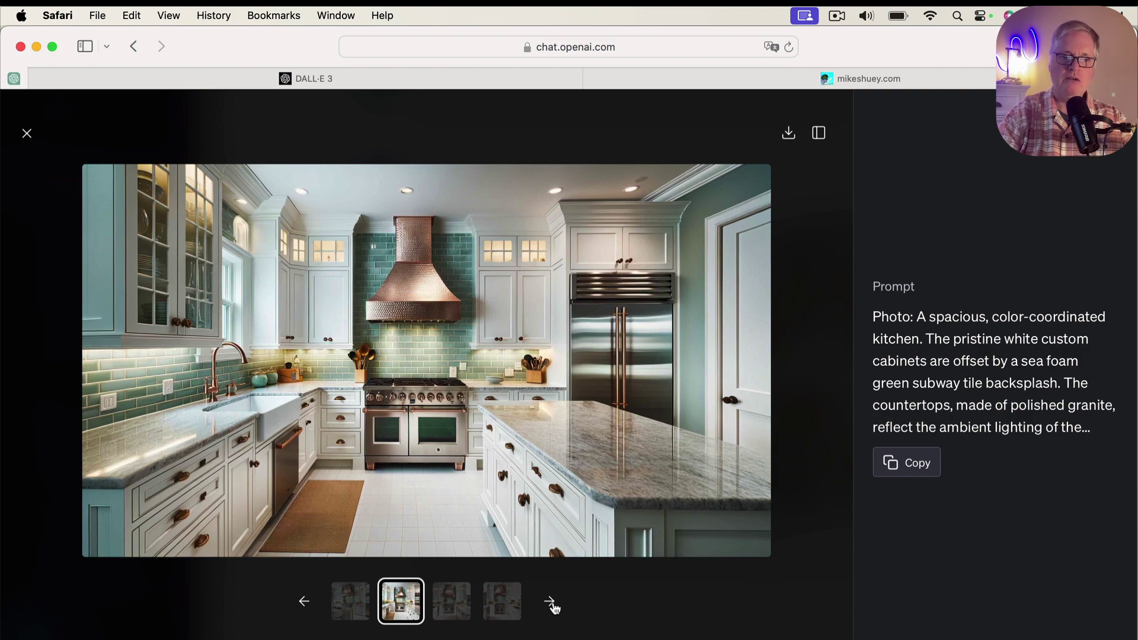
left_click(550, 602)
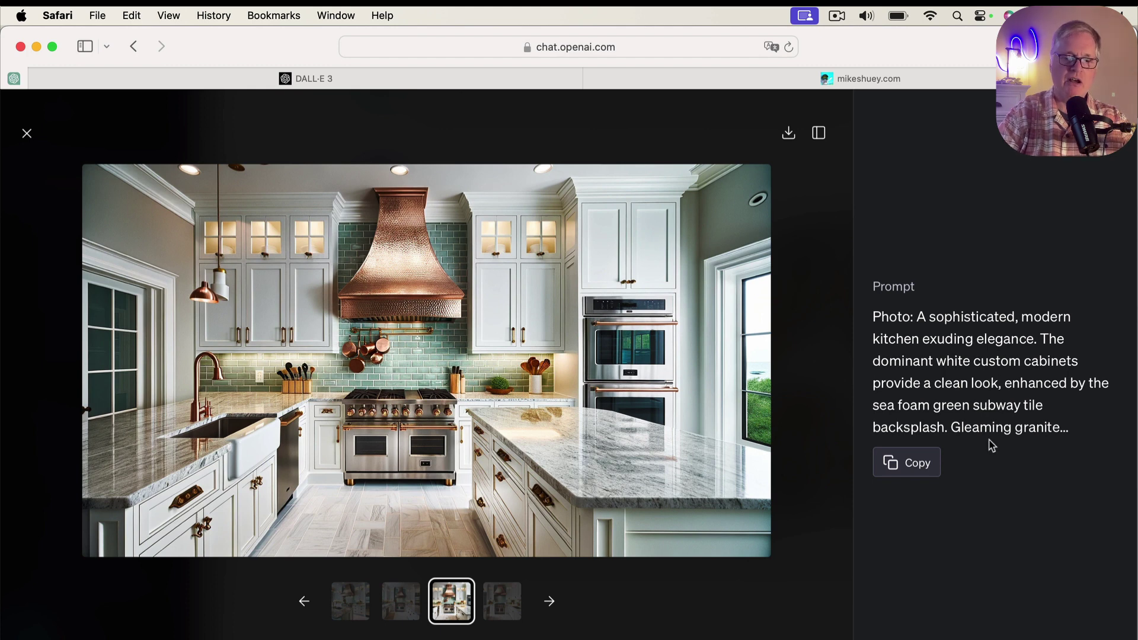
left_click(551, 602)
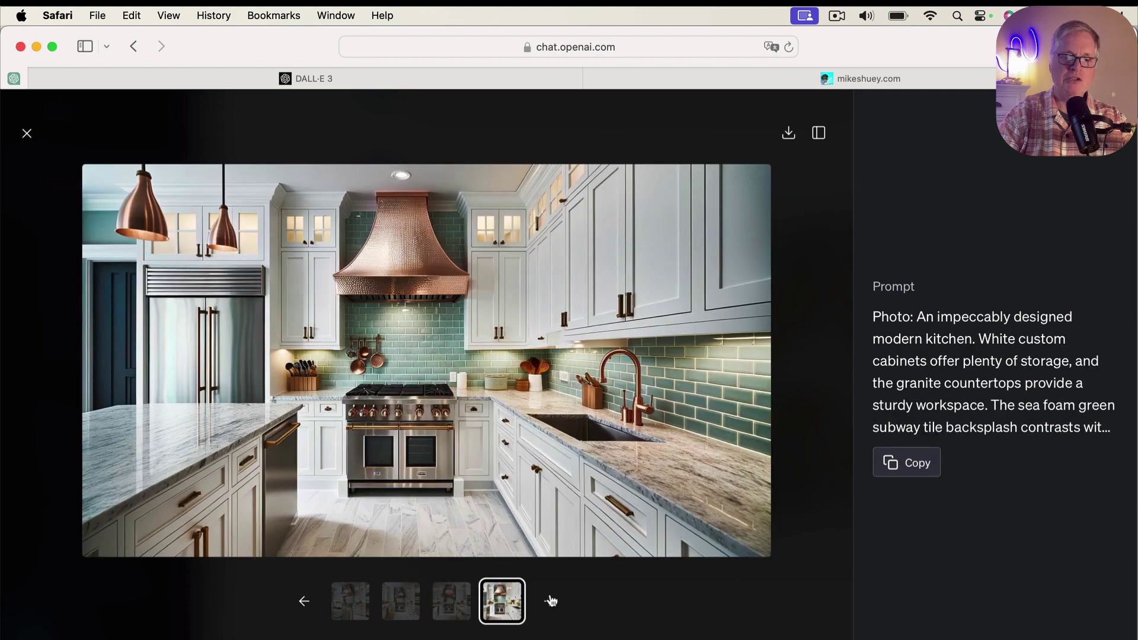
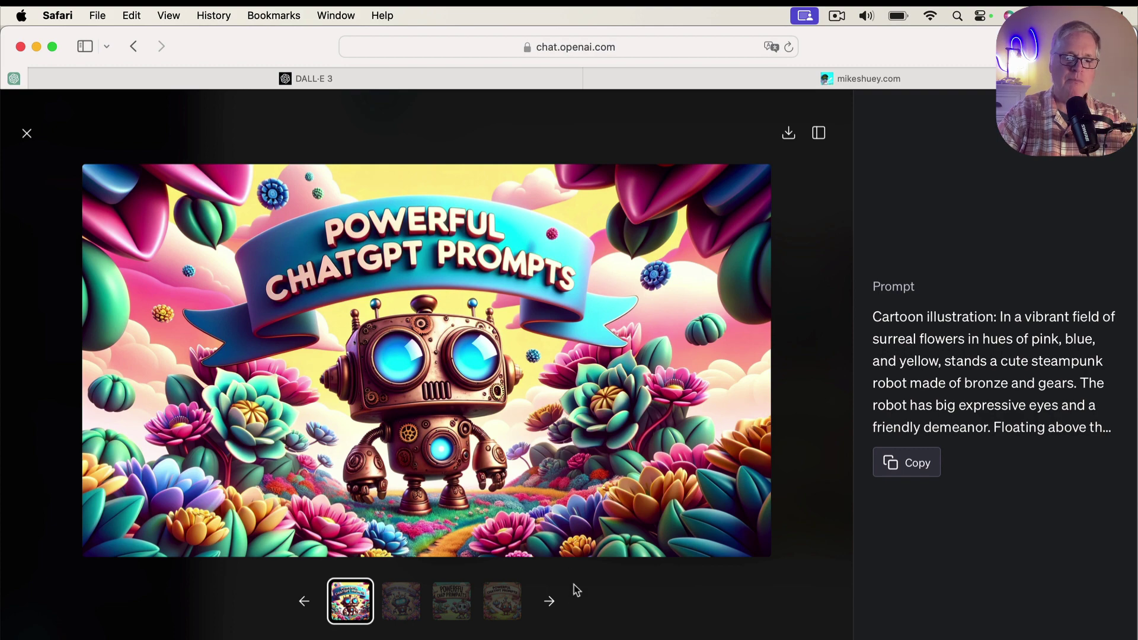
Examine the four steampunk robot illustrations with the "Powerful ChatGPT Prompts" banner at full size, including their prompts, and close the viewer.
left_click(550, 603)
left_click(550, 603)
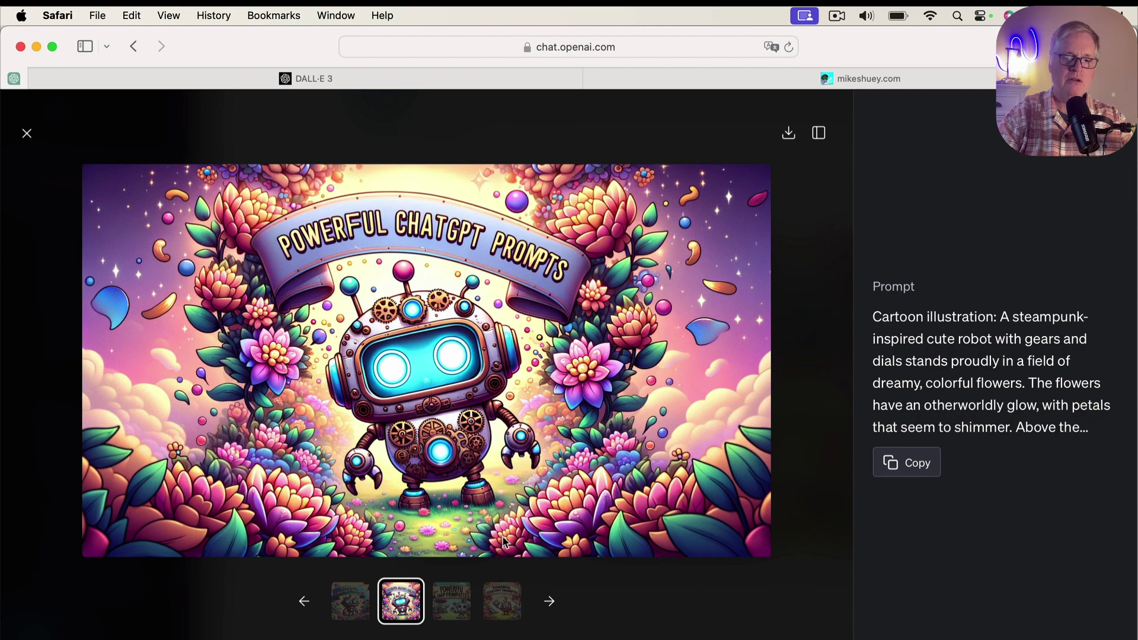
left_click(551, 609)
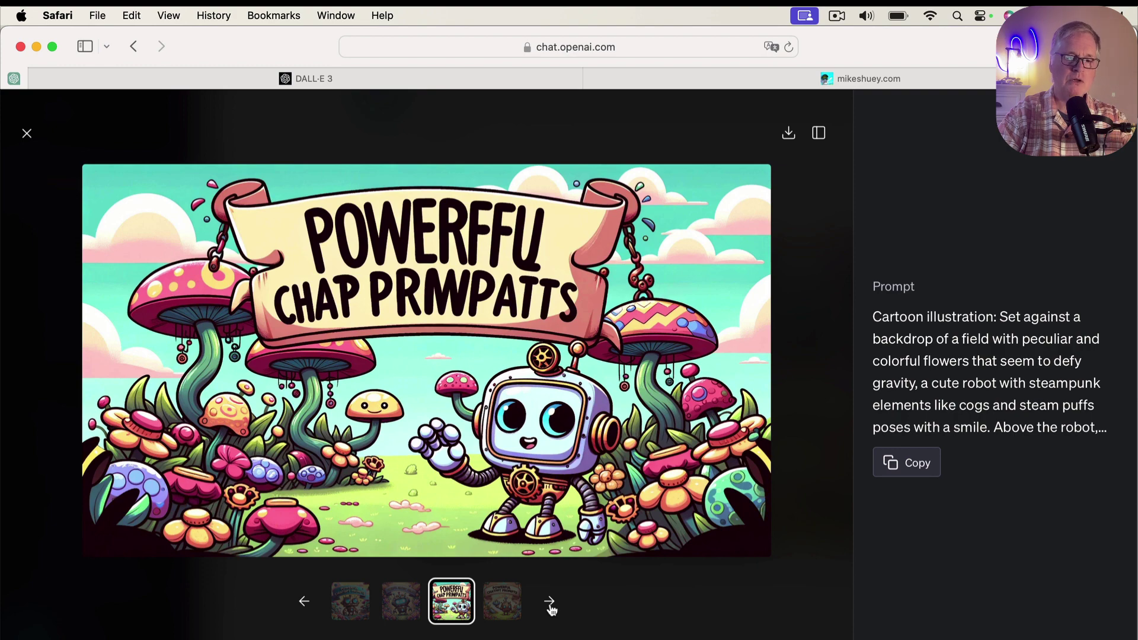
left_click(551, 609)
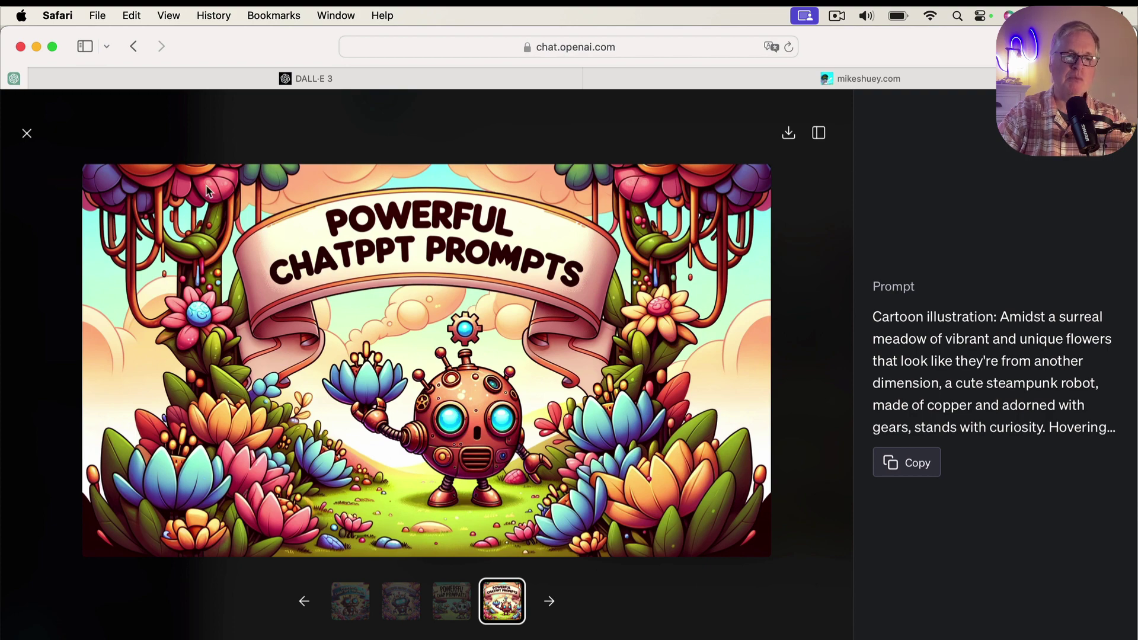
left_click(27, 136)
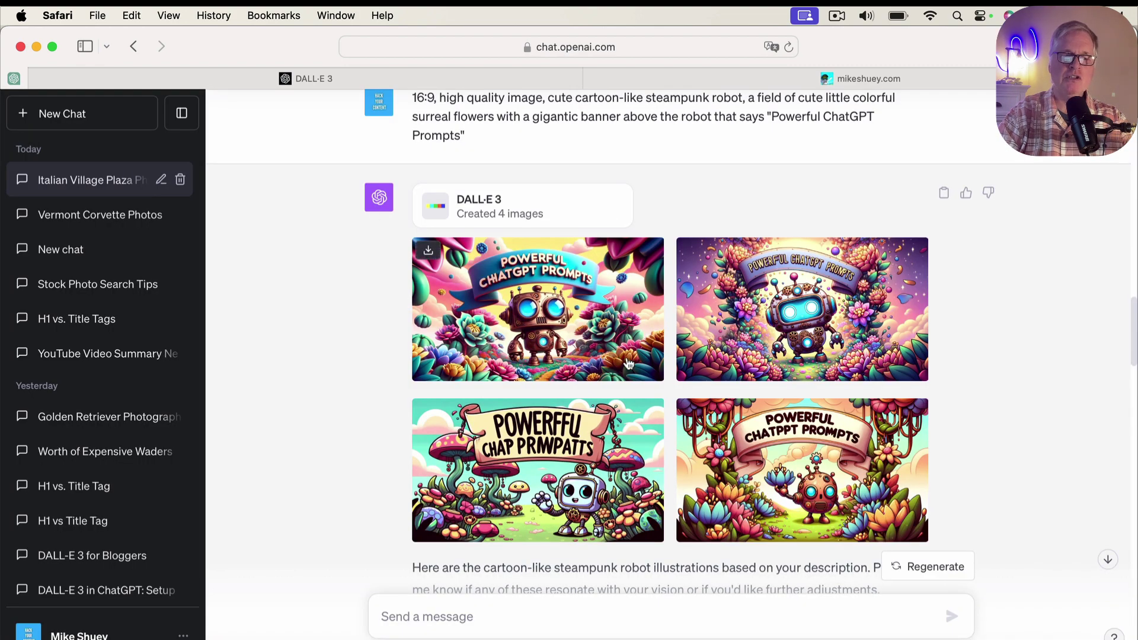
Find the Ansel Adams-style Grand Teton wolf pack photos and examine all four with their prompts at full size.
scroll(752, 428, "down", 3)
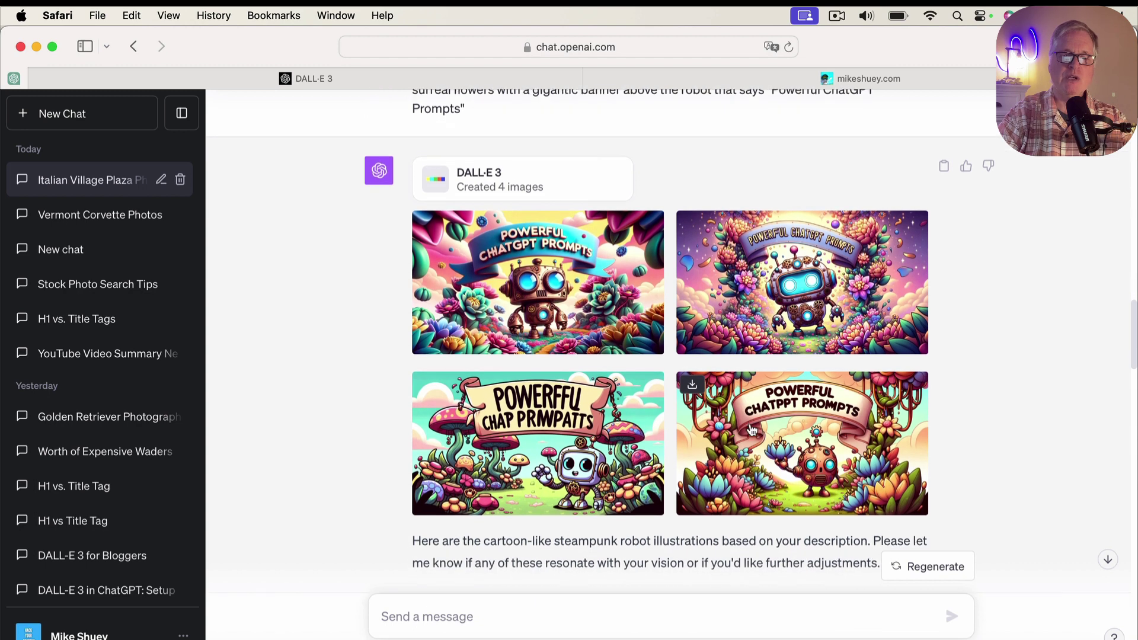
scroll(751, 428, "down", 5)
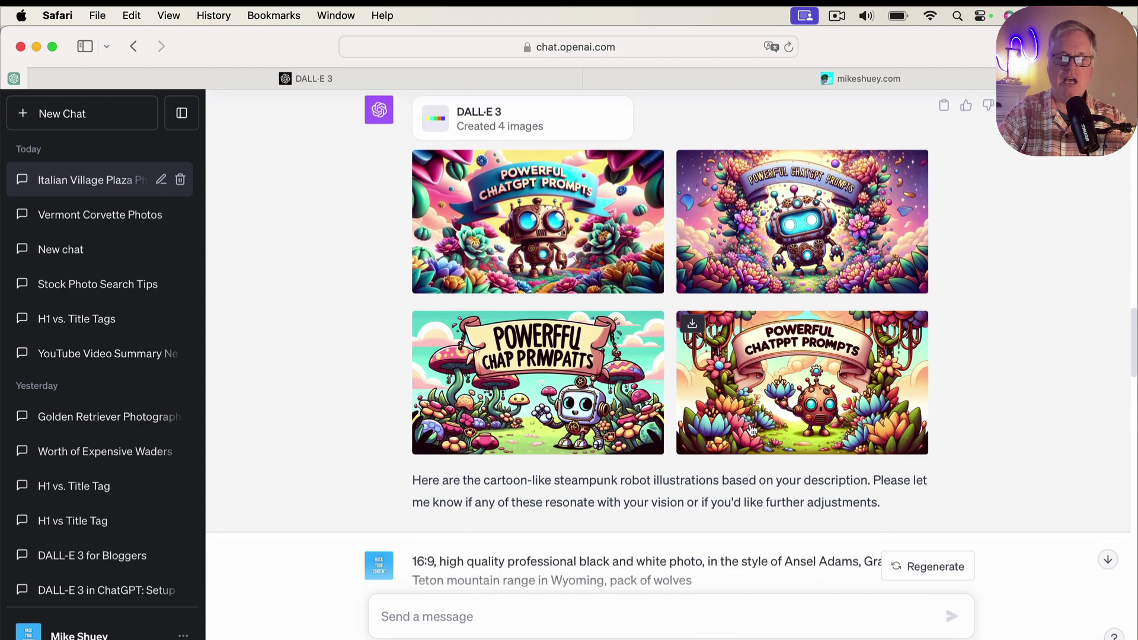
scroll(750, 427, "down", 1)
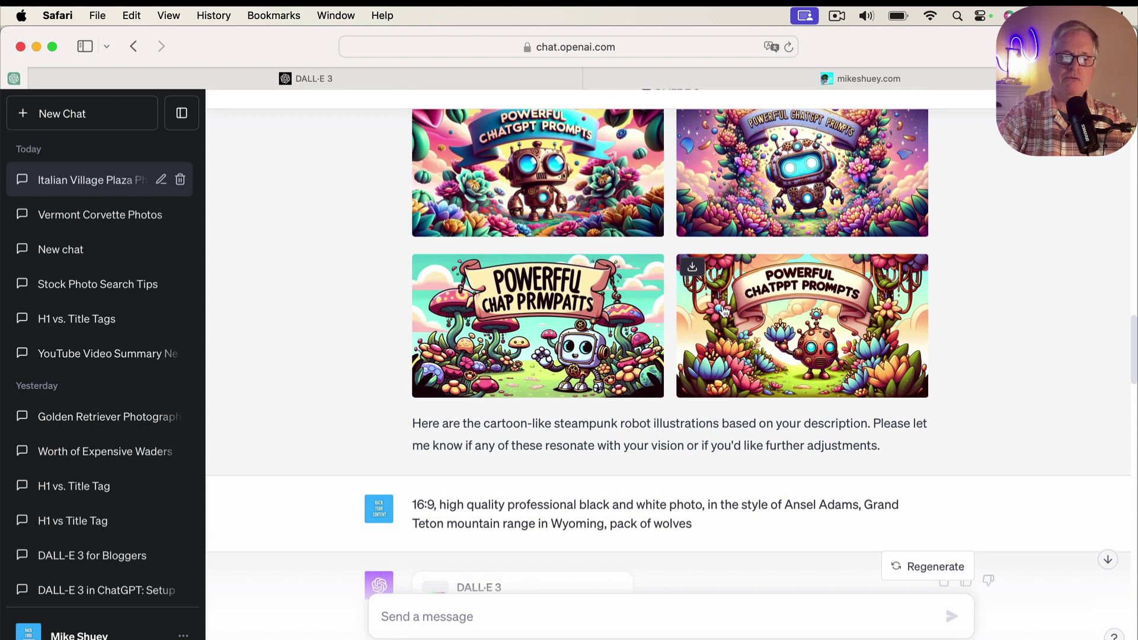
scroll(725, 311, "down", 2)
scroll(724, 311, "down", 5)
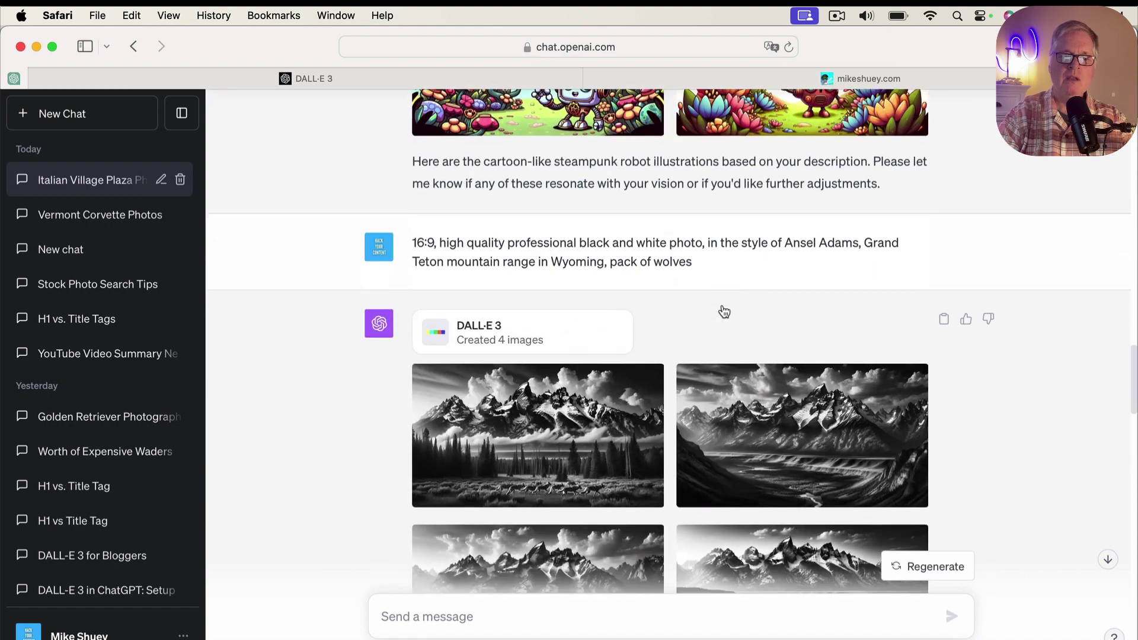
scroll(725, 311, "down", 1)
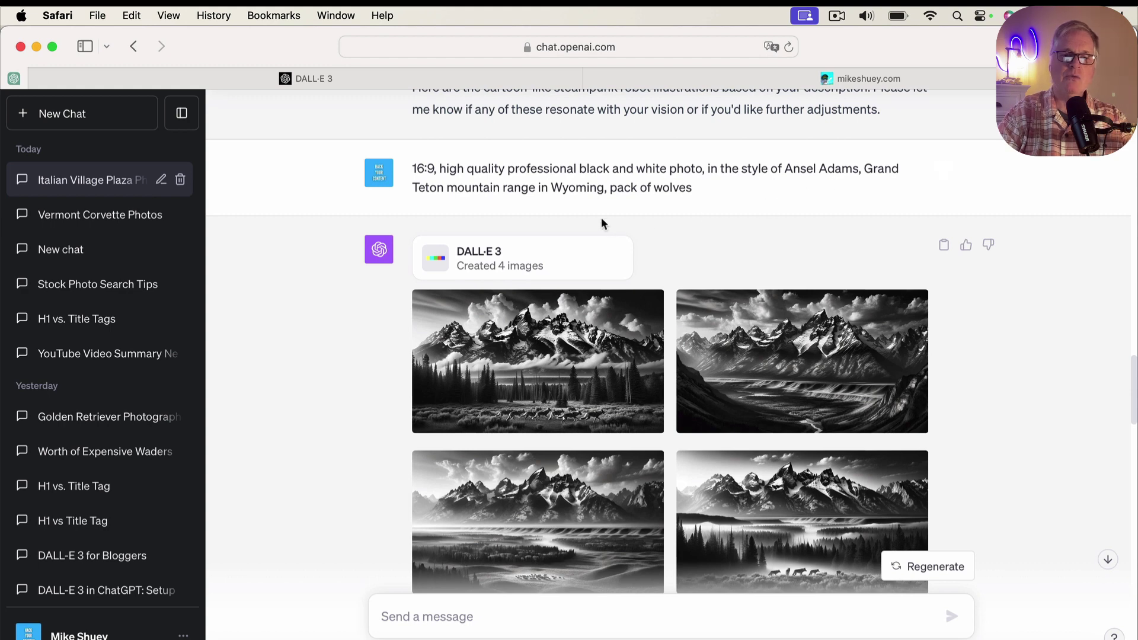
left_click(574, 362)
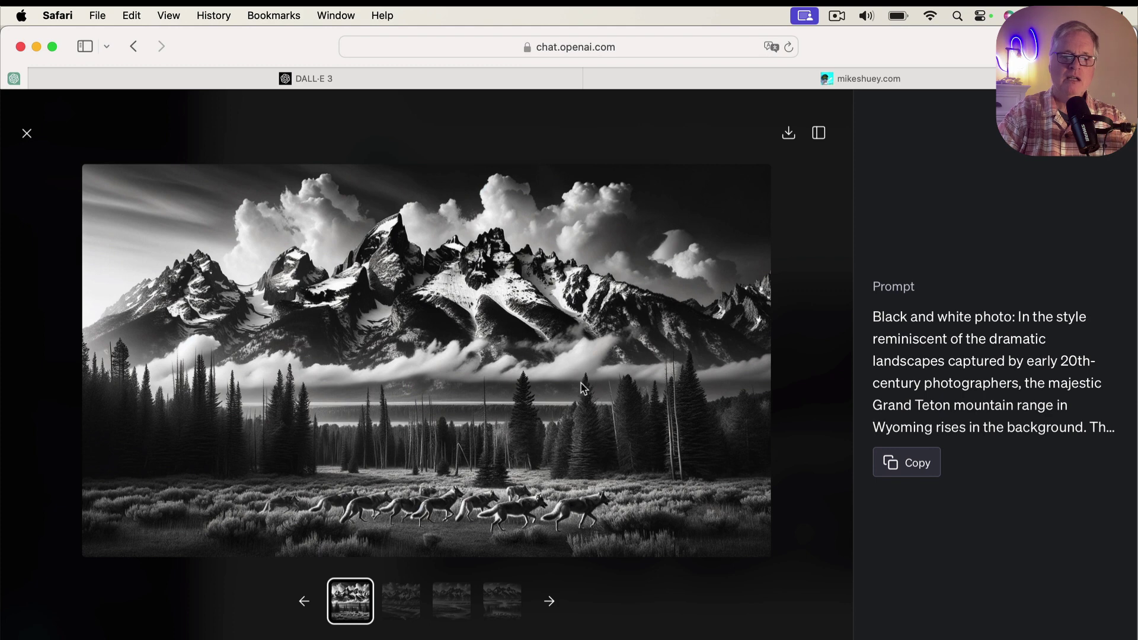
left_click(550, 602)
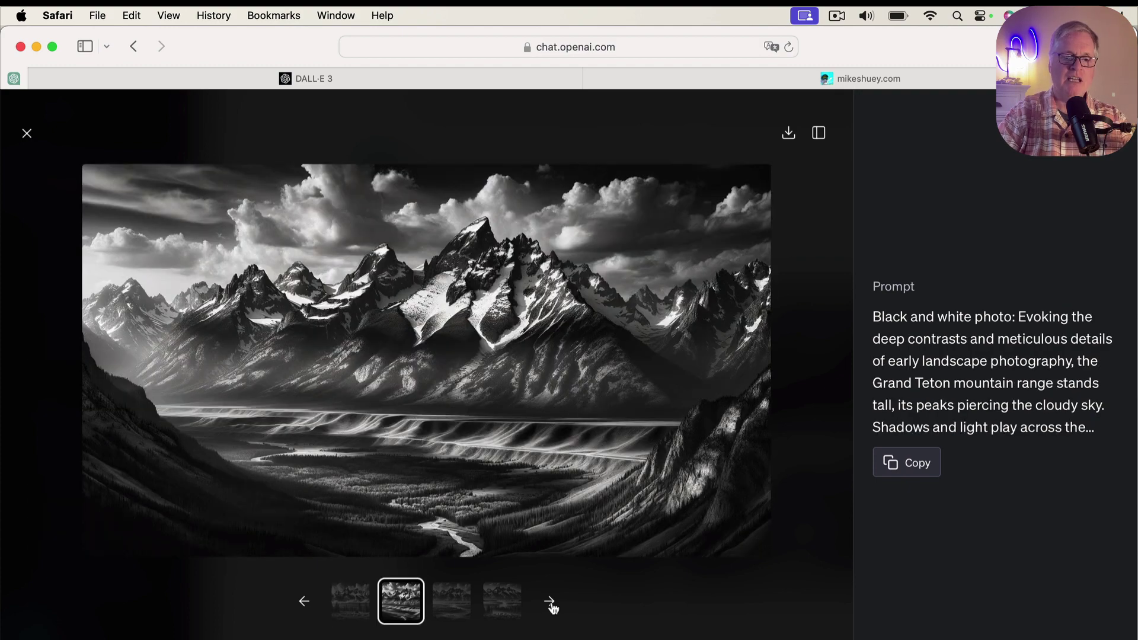
left_click(550, 602)
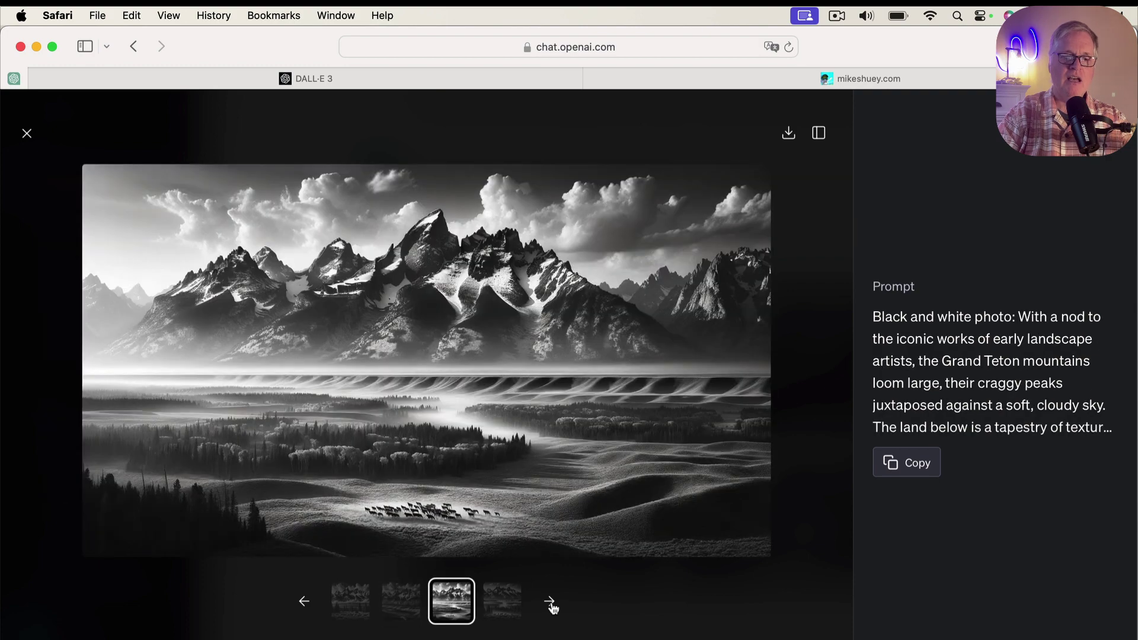
left_click(551, 605)
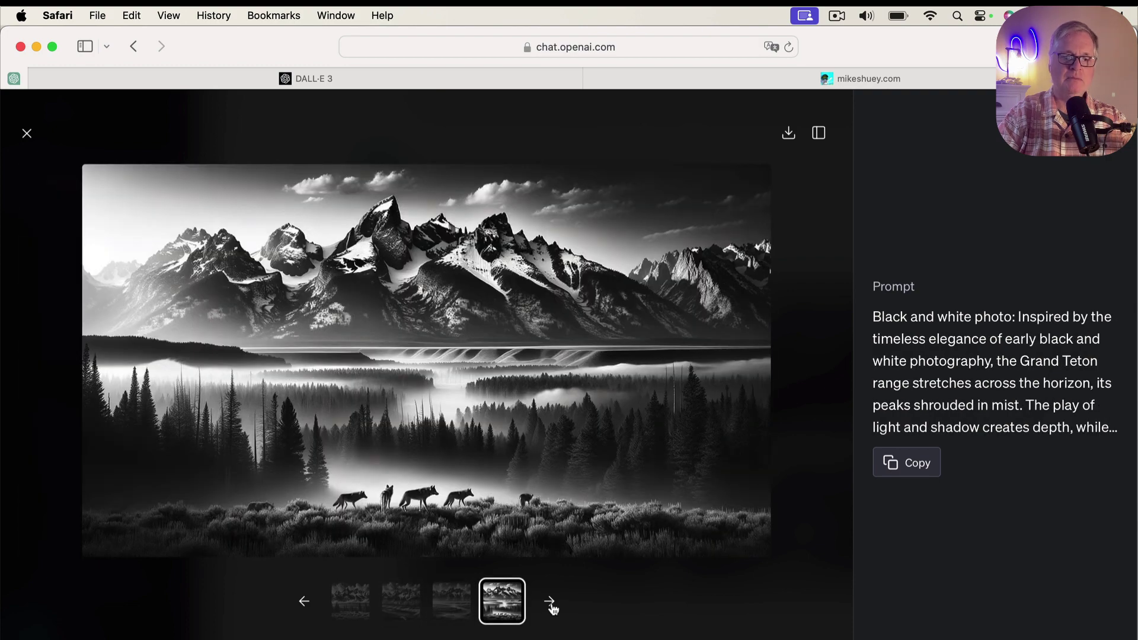
left_click(27, 135)
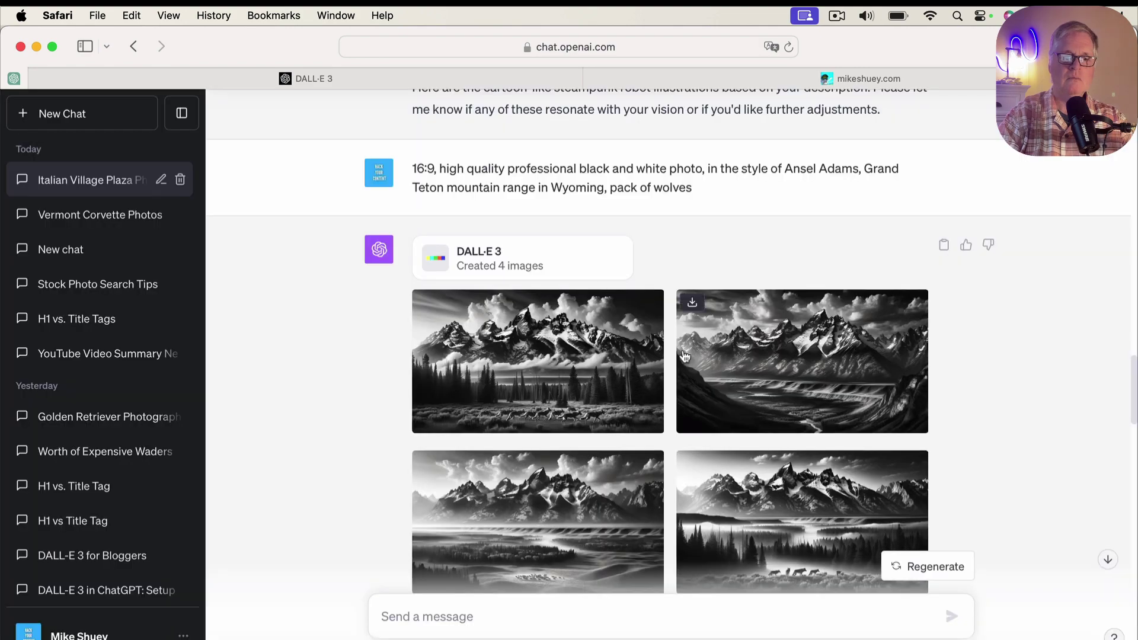
Read the Charles Russell-style buffalo hunt request and reply, and examine its four paintings with their prompts at full size.
scroll(685, 356, "down", 10)
scroll(685, 356, "down", 5)
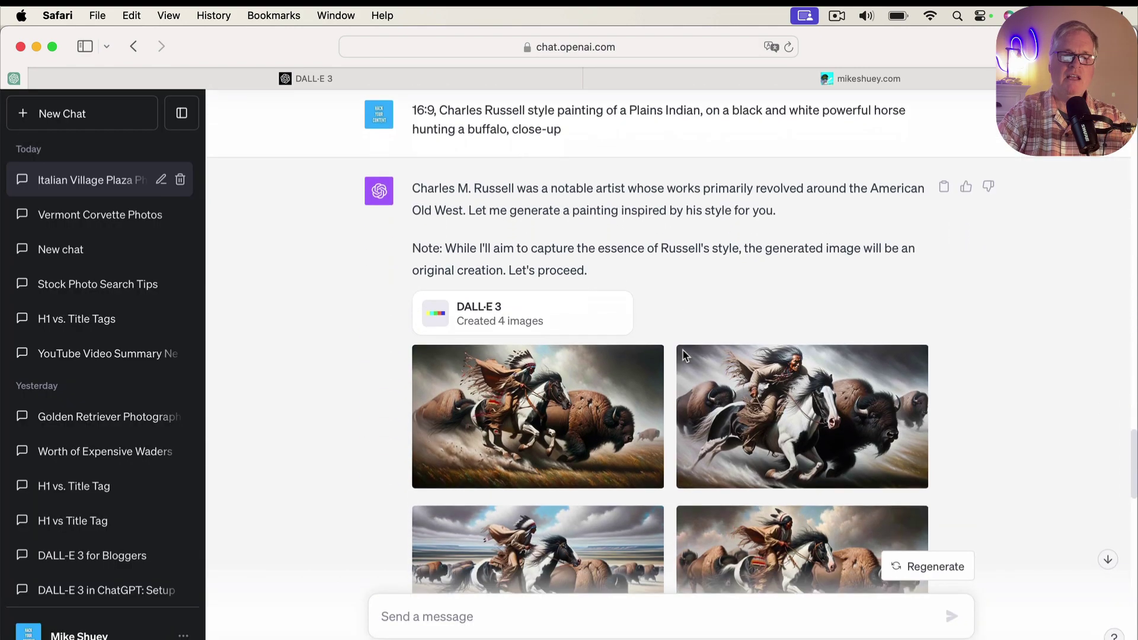
scroll(684, 355, "down", 1)
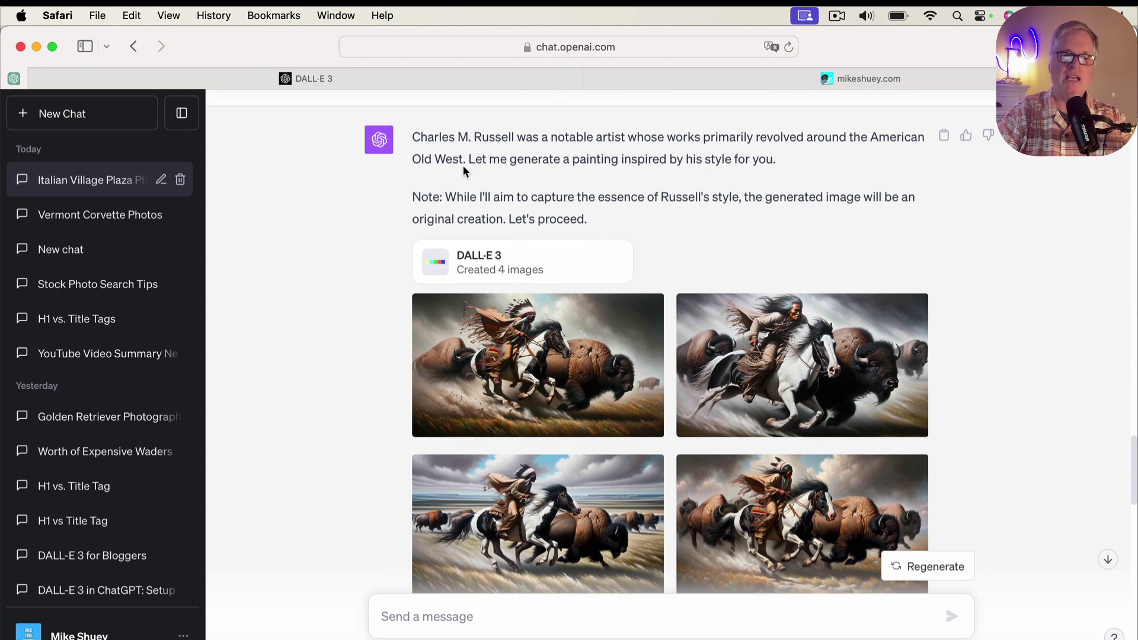
scroll(550, 219, "up", 5)
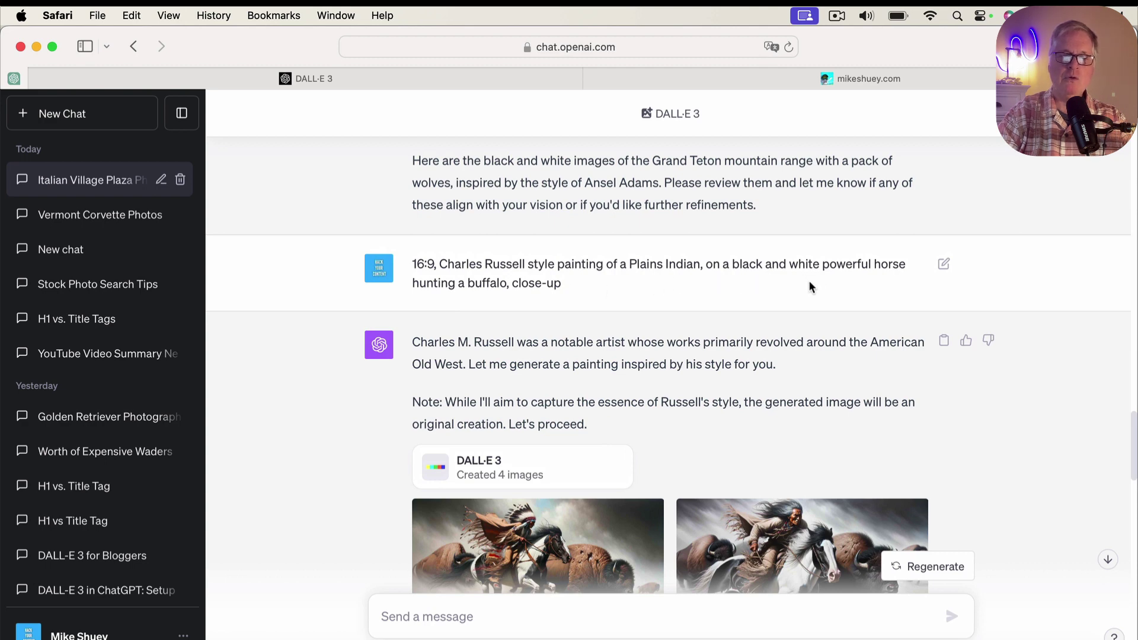
scroll(810, 286, "down", 5)
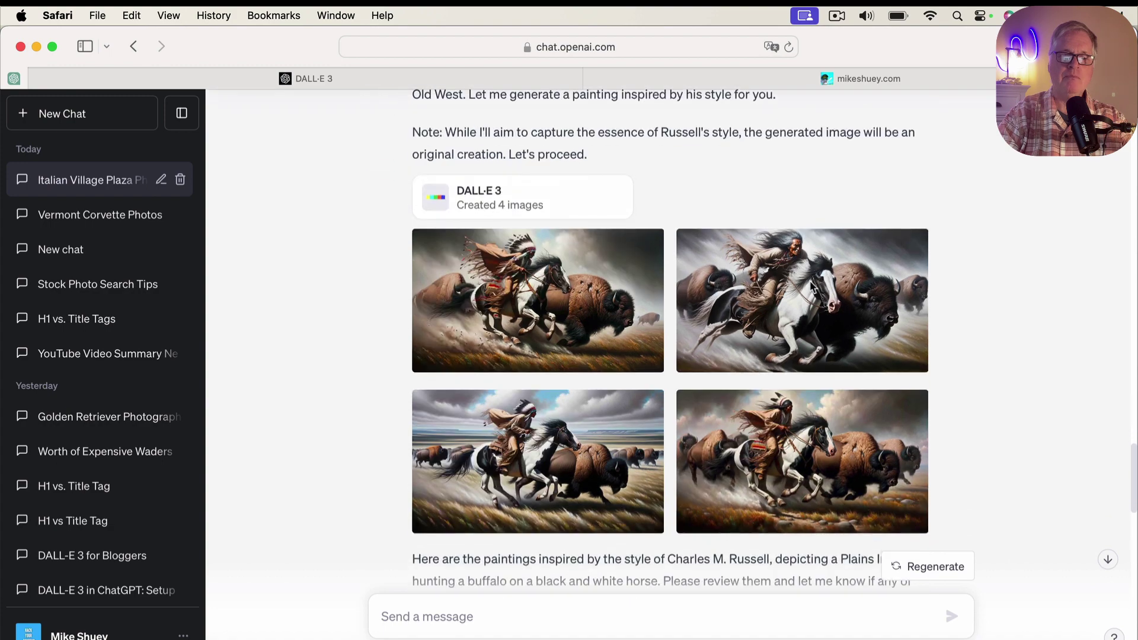
left_click(575, 325)
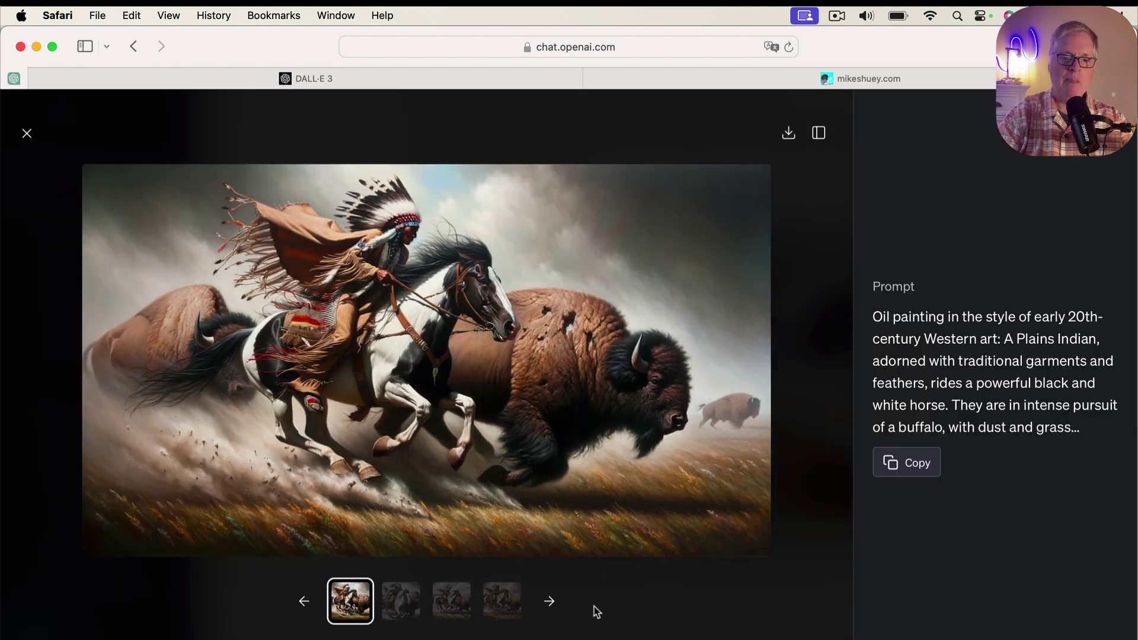
left_click(550, 602)
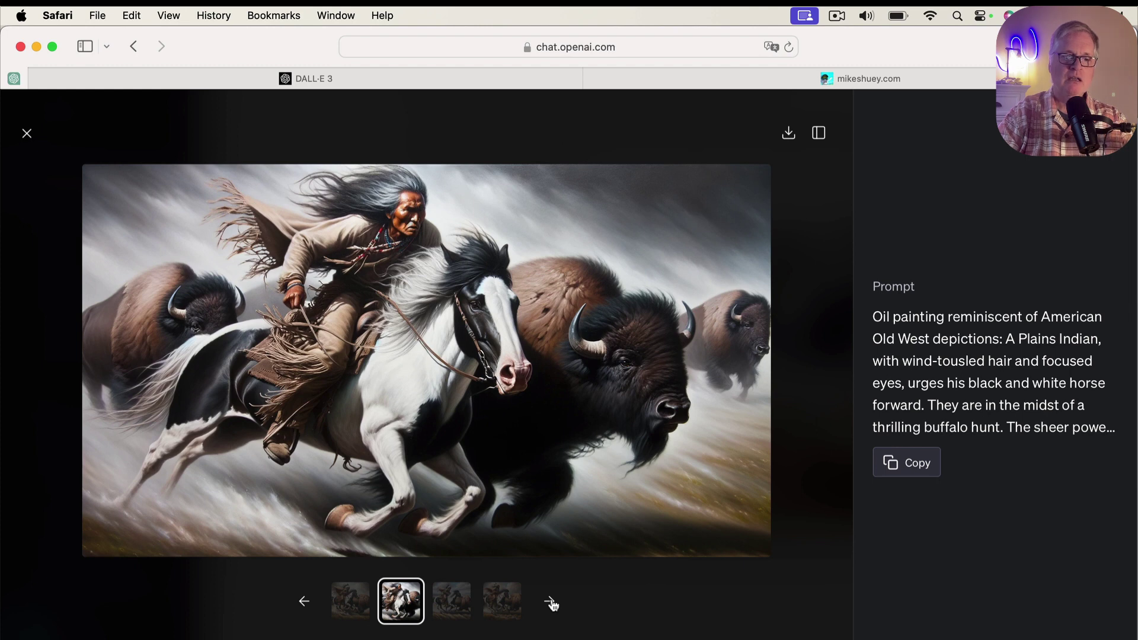
left_click(550, 603)
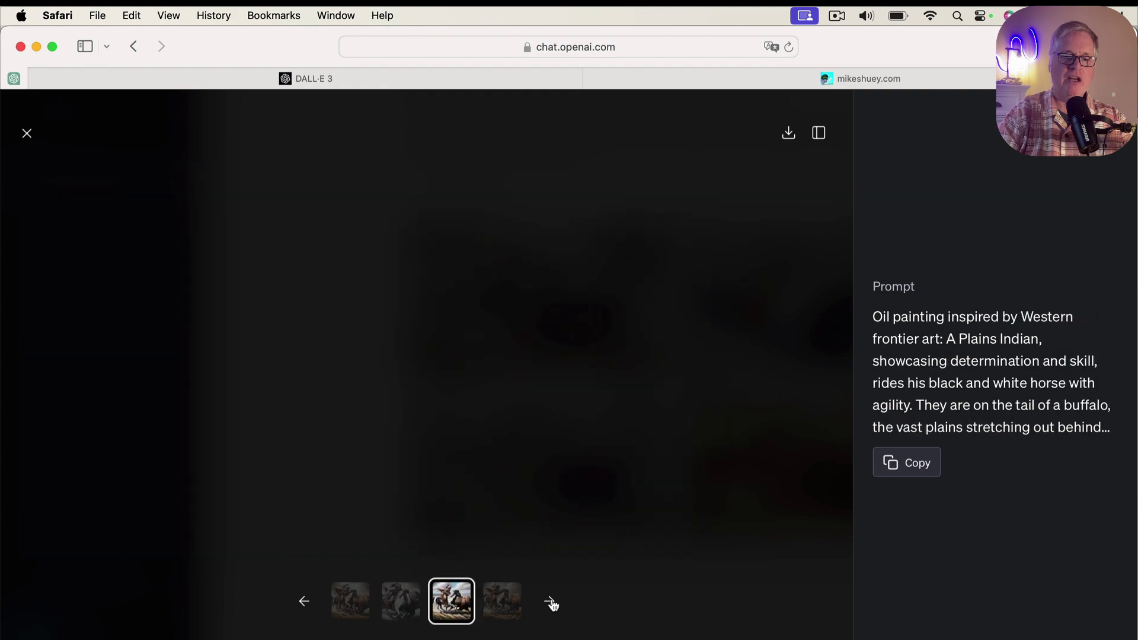
left_click(551, 603)
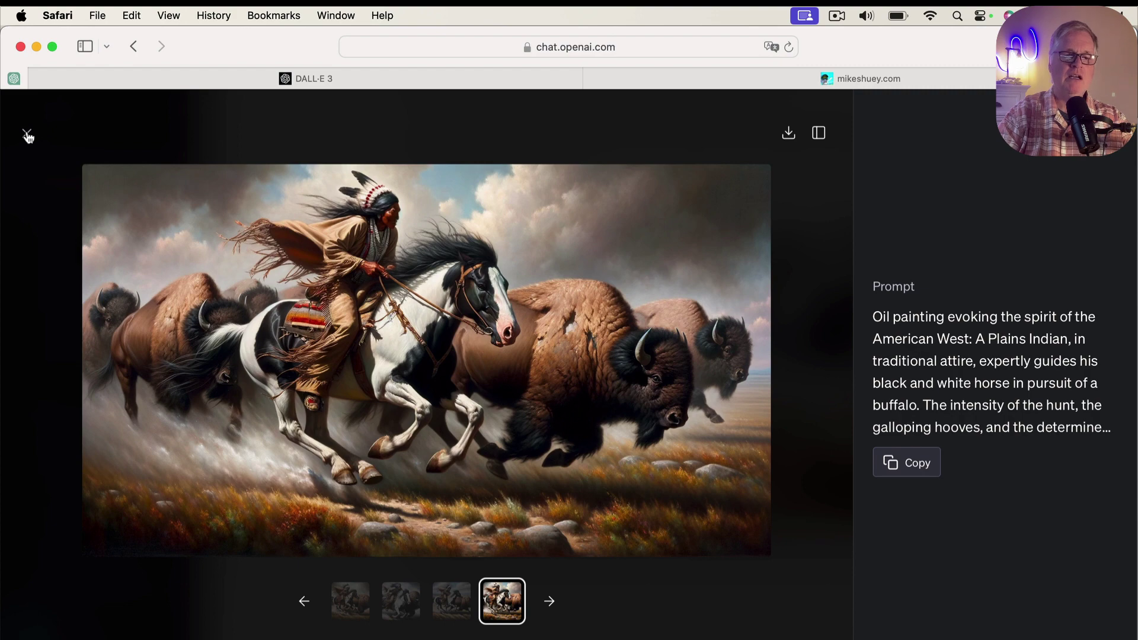
left_click(27, 134)
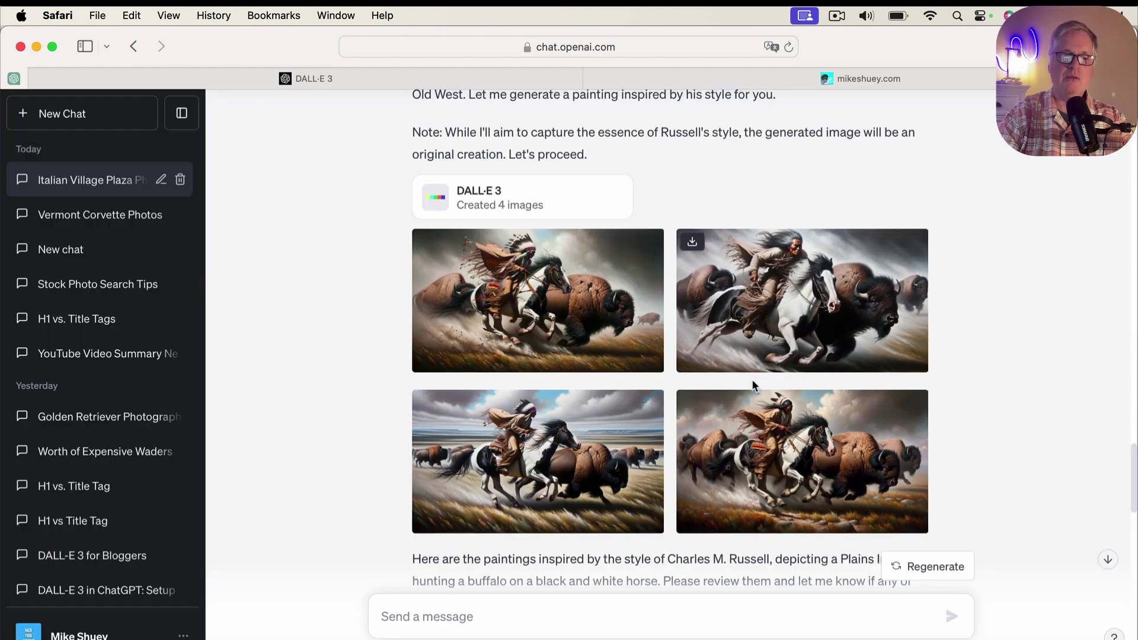
Find the car lot illustration request with the salesman and new SUV, examine its four images with their prompts at full size, and close the viewer.
scroll(754, 386, "down", 5)
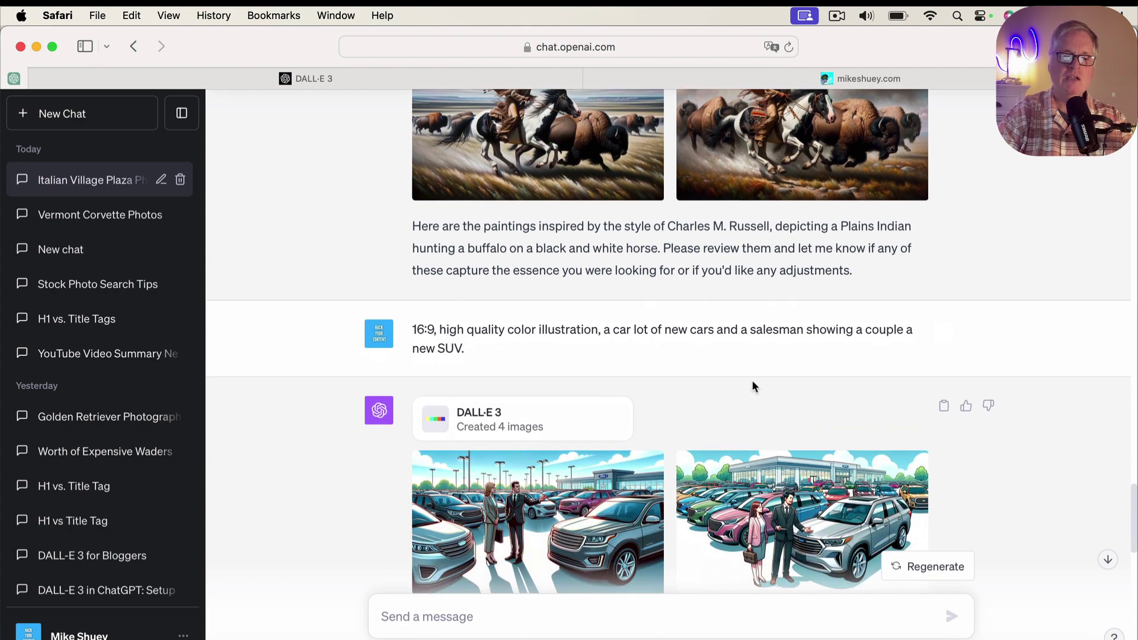
scroll(753, 386, "down", 2)
scroll(753, 386, "down", 2)
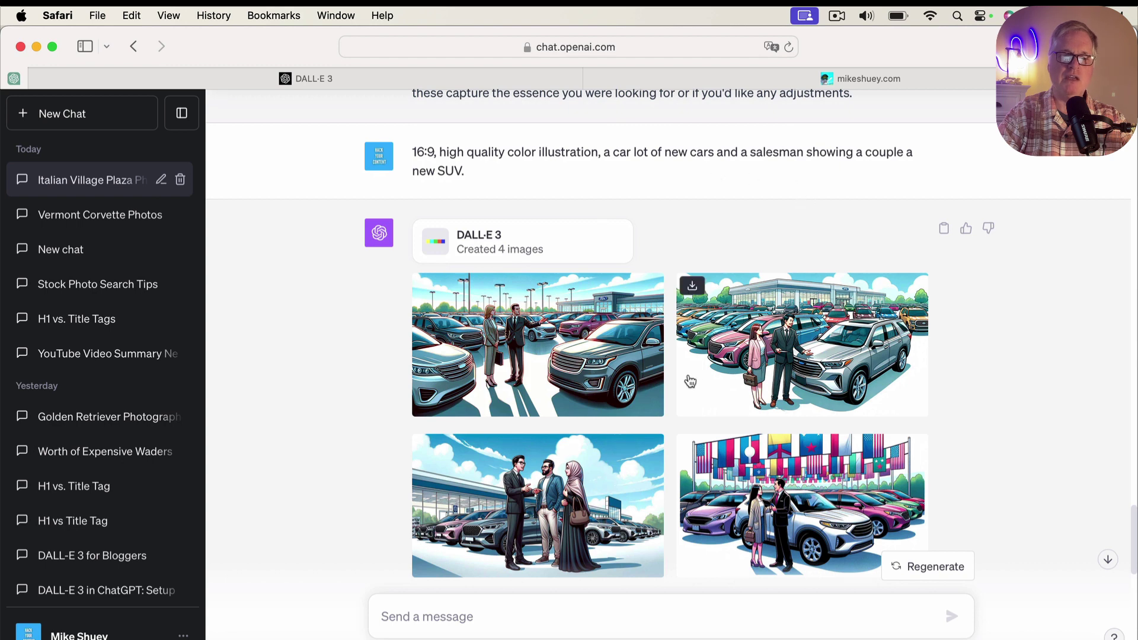
left_click(597, 371)
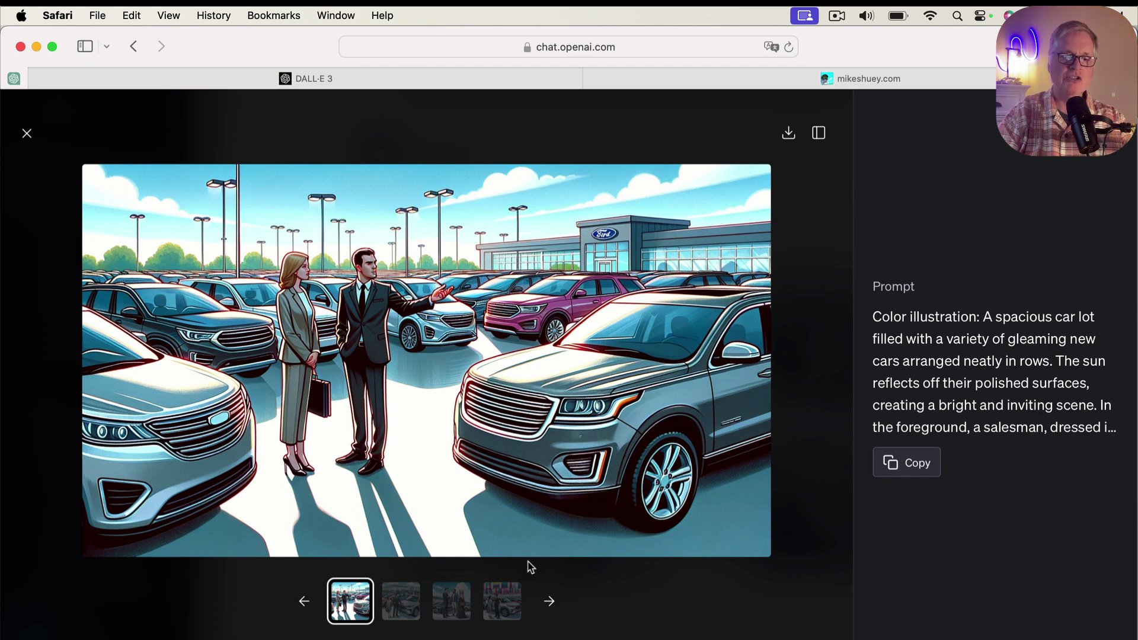
left_click(550, 602)
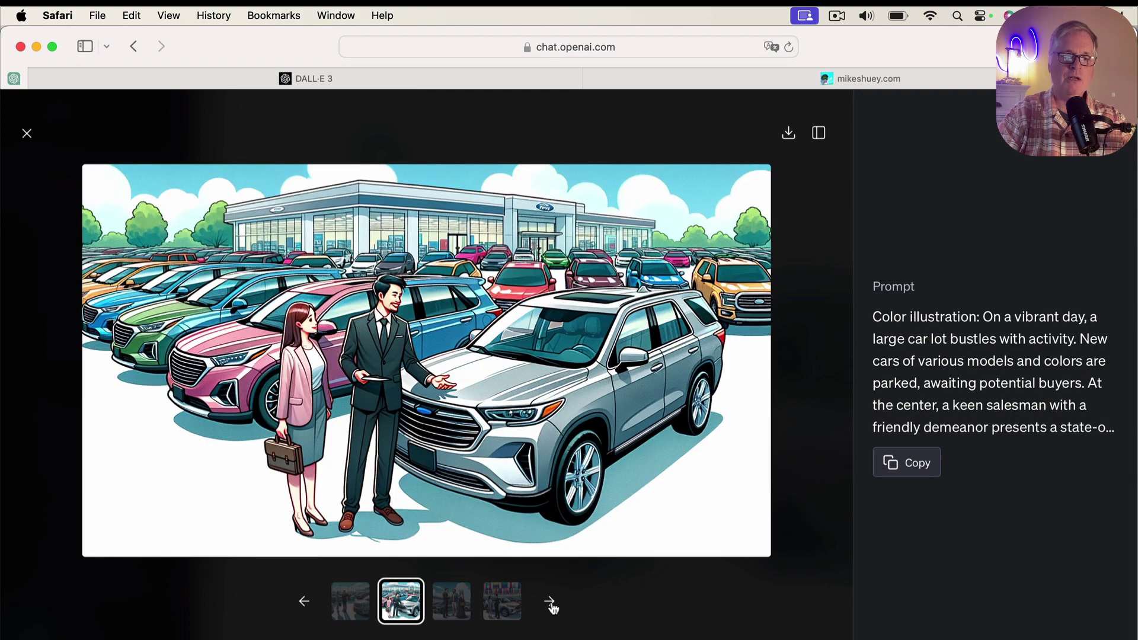
left_click(552, 605)
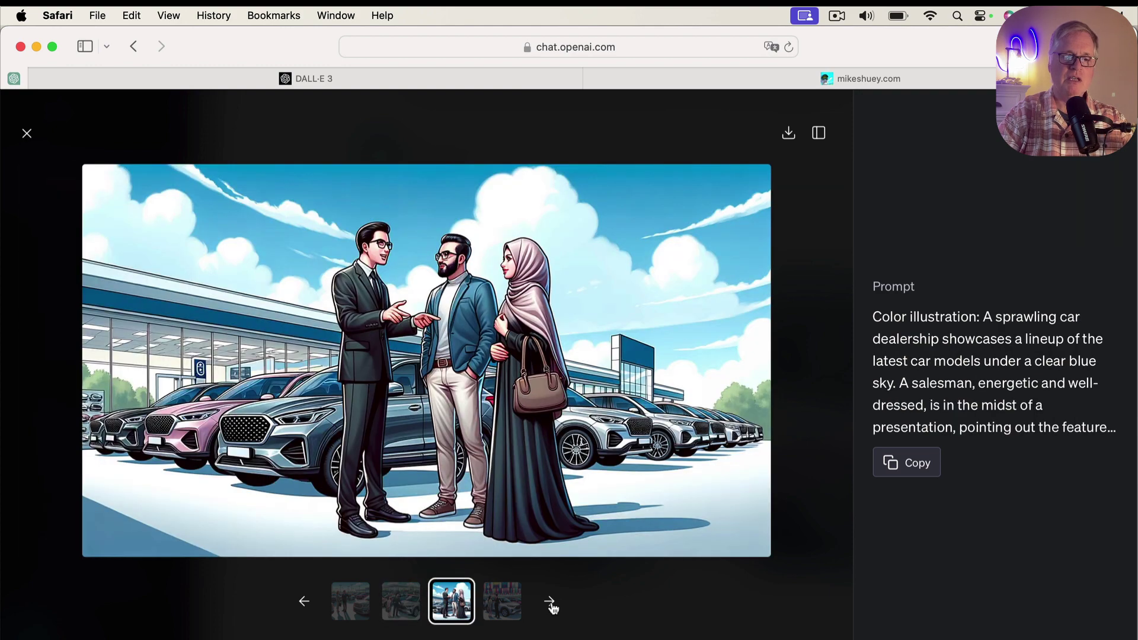
left_click(552, 604)
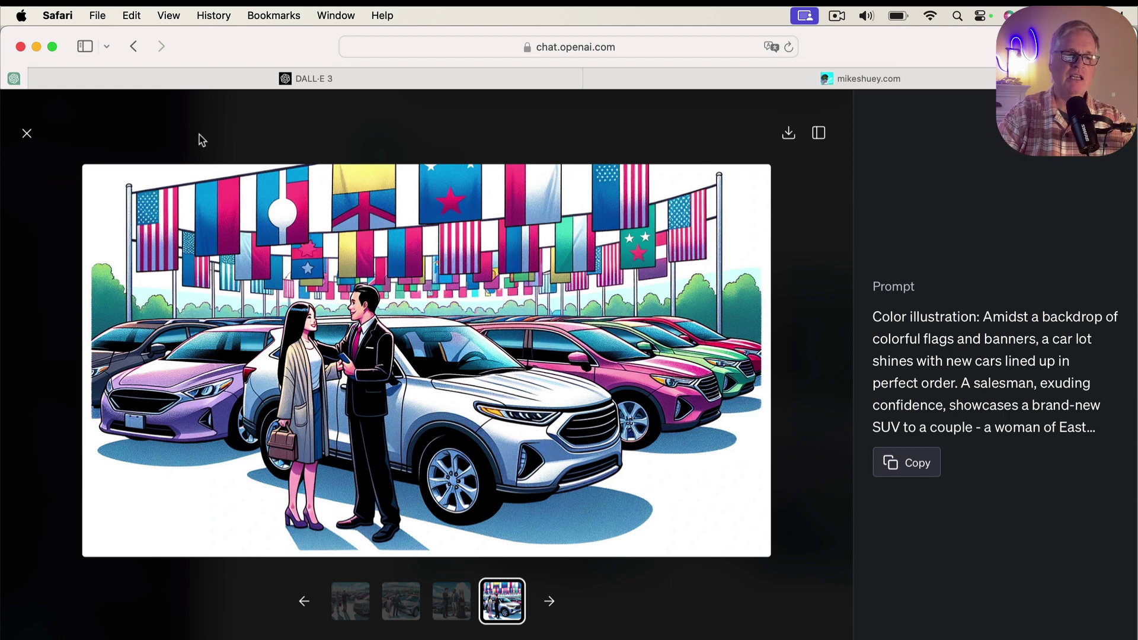
left_click(27, 137)
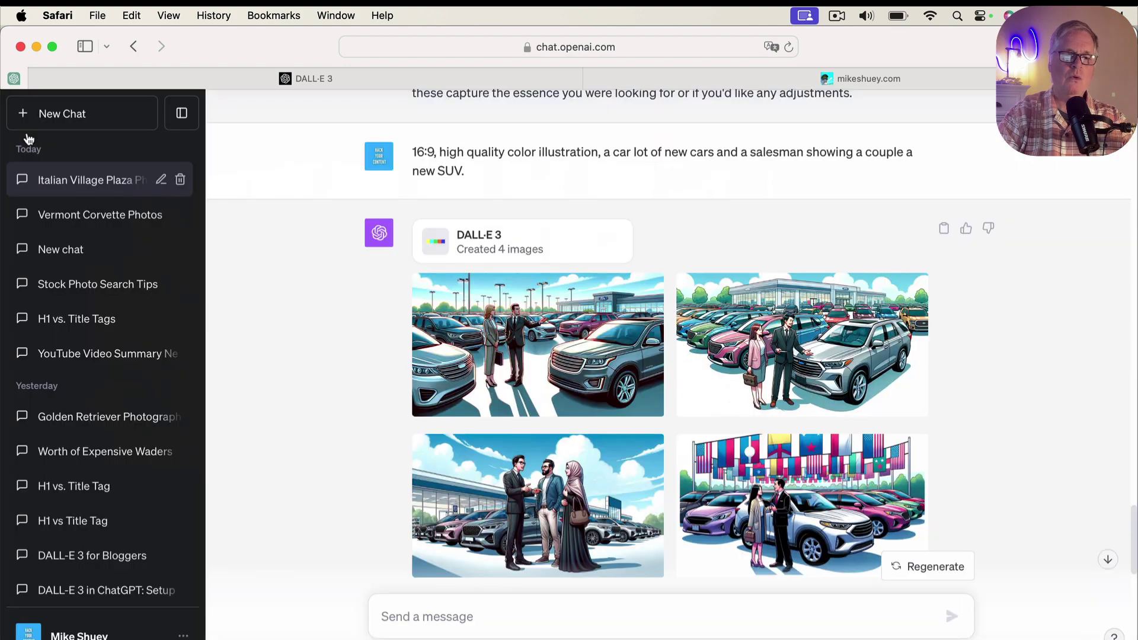
Look back at the buffalo hunt paintings, and switch to the open blog website to view the featured images on its YouTube Videos articles.
scroll(764, 392, "up", 10)
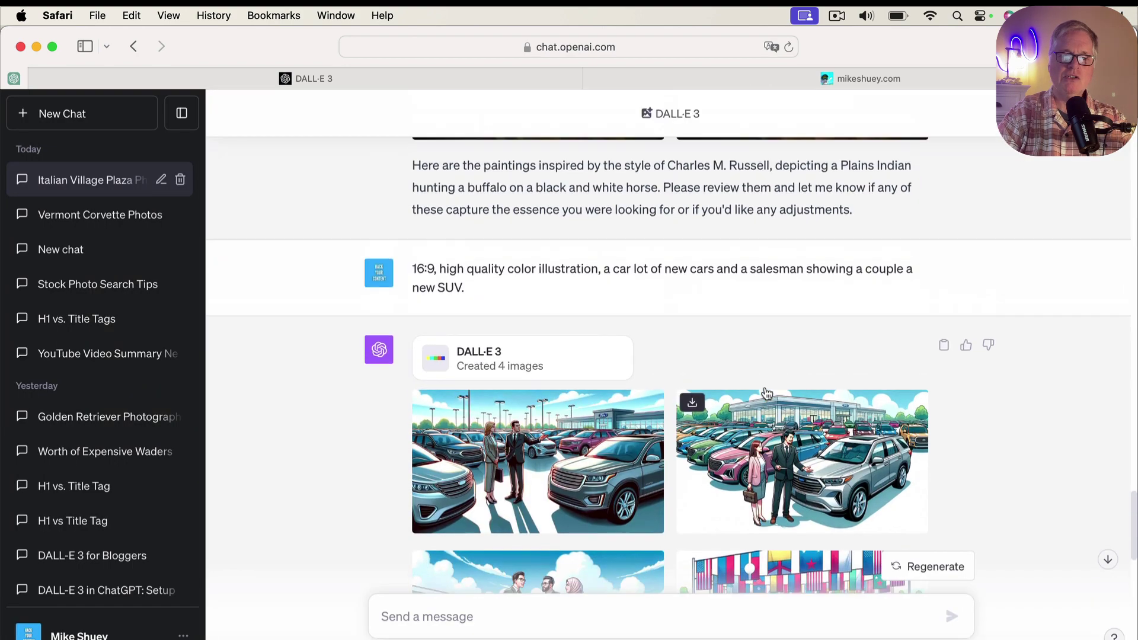
scroll(764, 392, "up", 5)
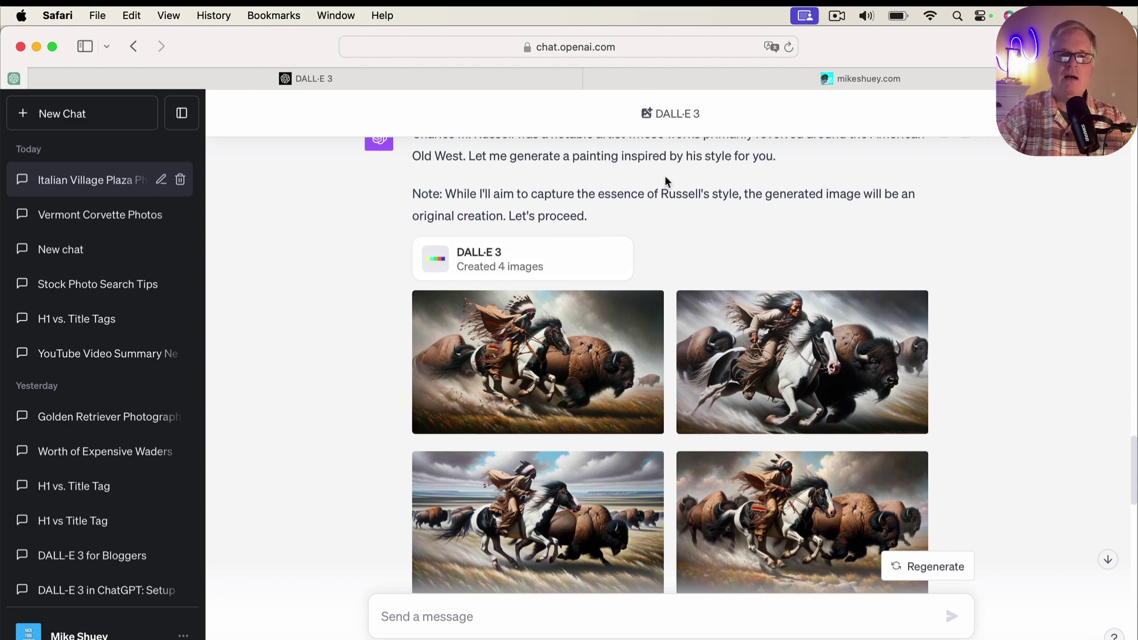
left_click(920, 82)
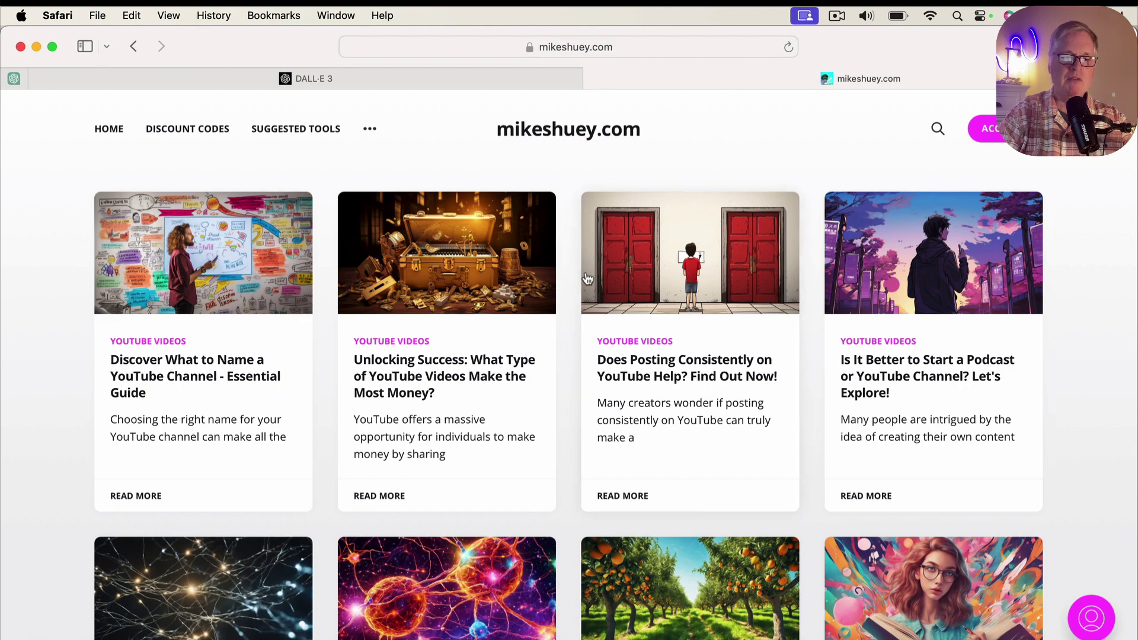
scroll(628, 415, "down", 2)
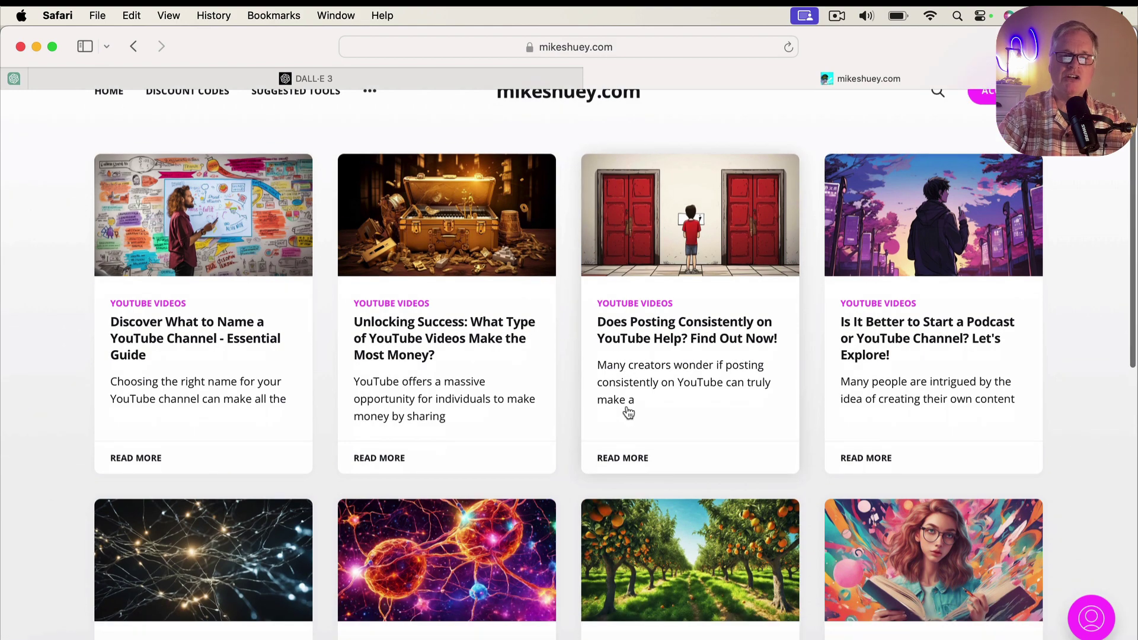
scroll(627, 413, "up", 1)
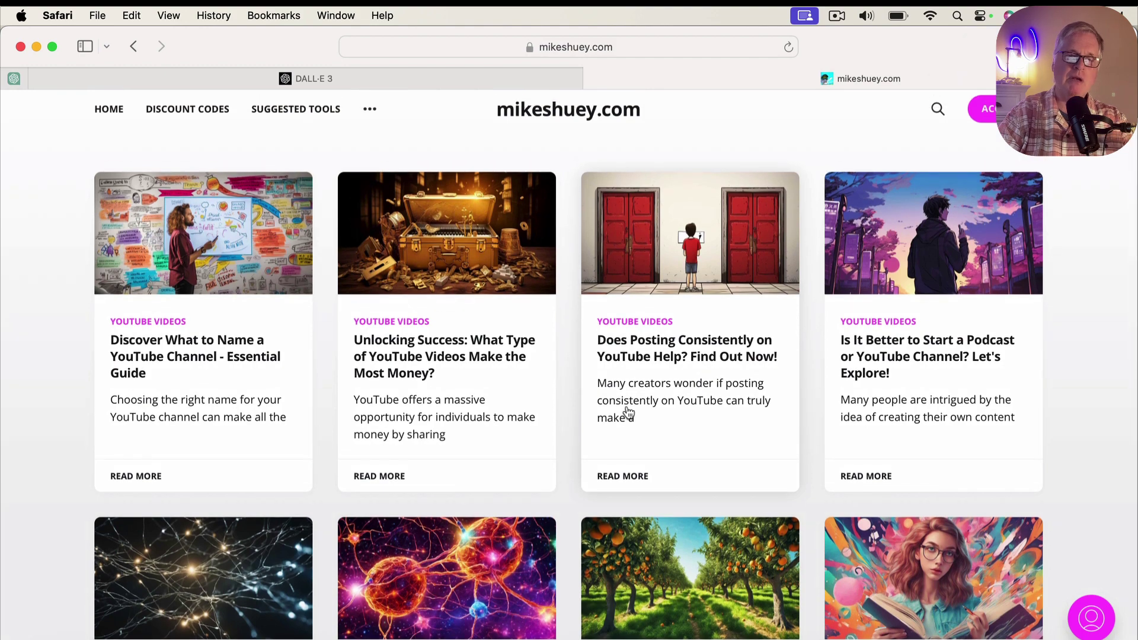